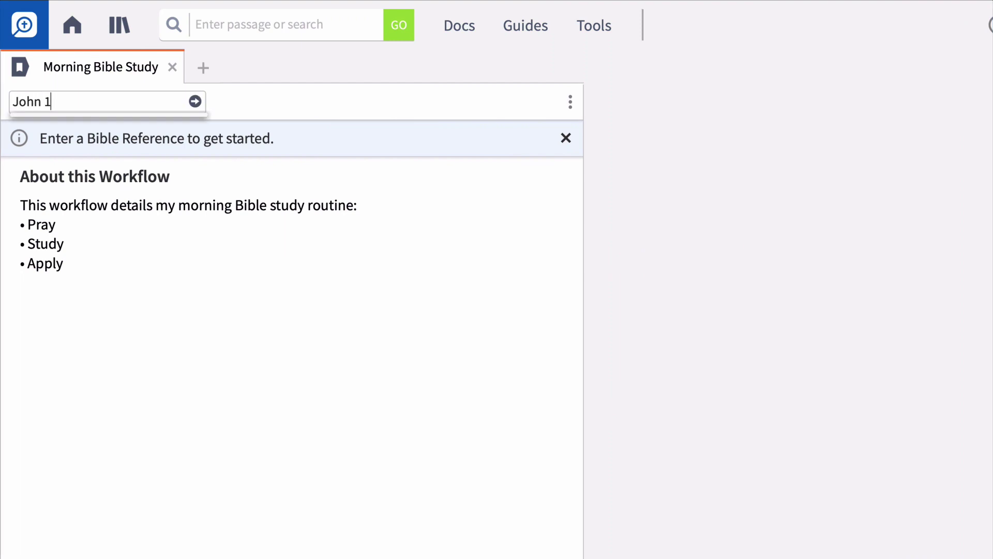
text(:1-18)
Load Morning Bible Study for John 1:1–18, note a prayer observation, advance two steps, and open the passage.
key(Return)
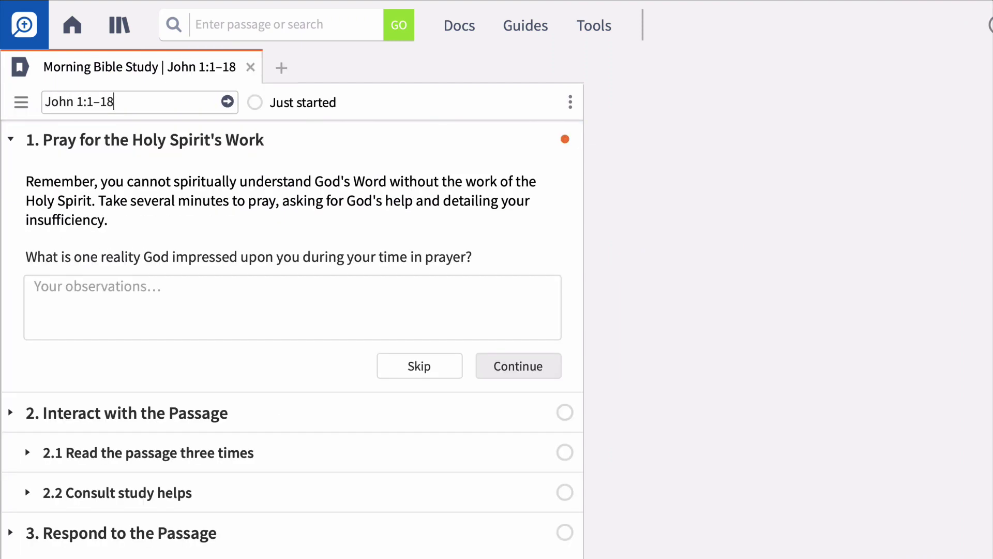
click(150, 284)
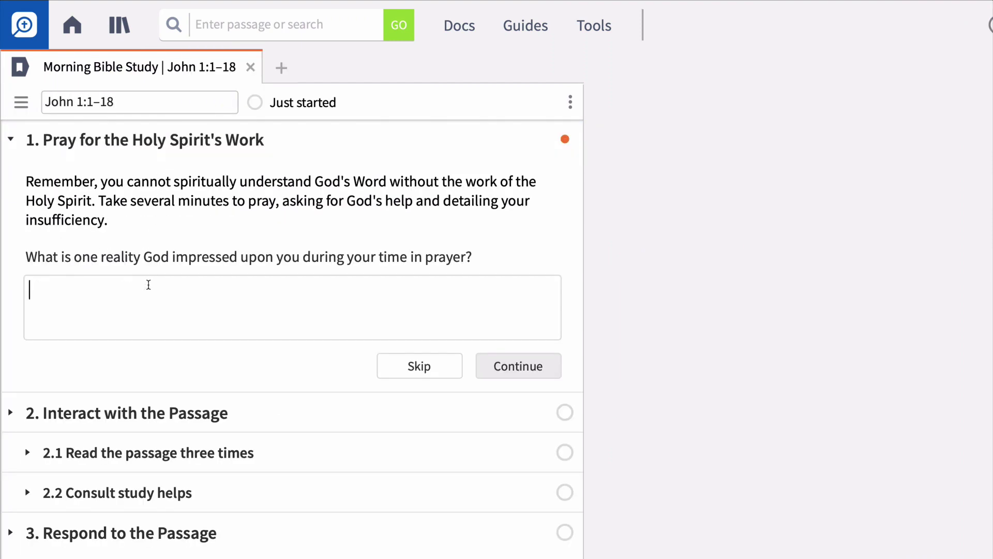
text(It's not enough to intellectually know that I need God's help. I need to express that need to him in prayer—for my good, if nothing else!)
click(491, 375)
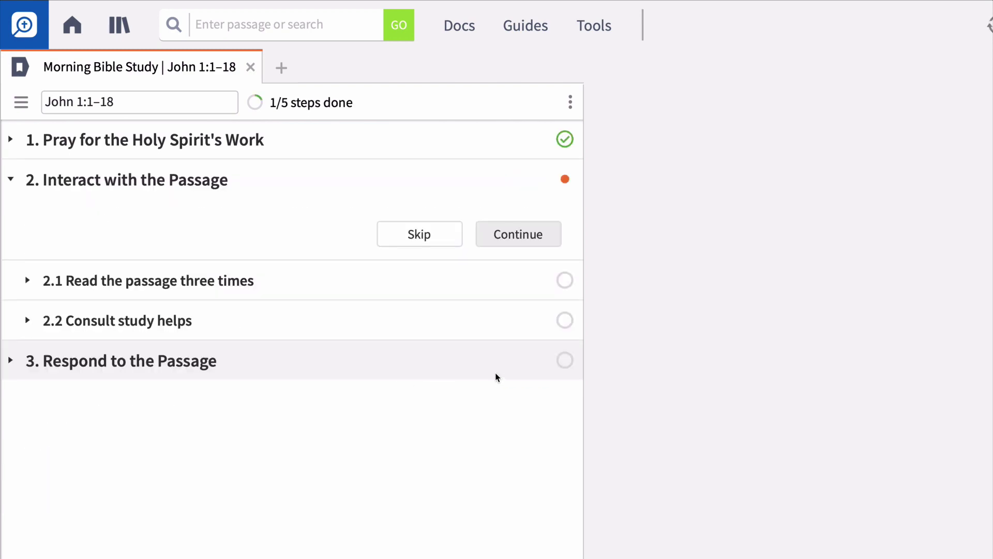
click(496, 236)
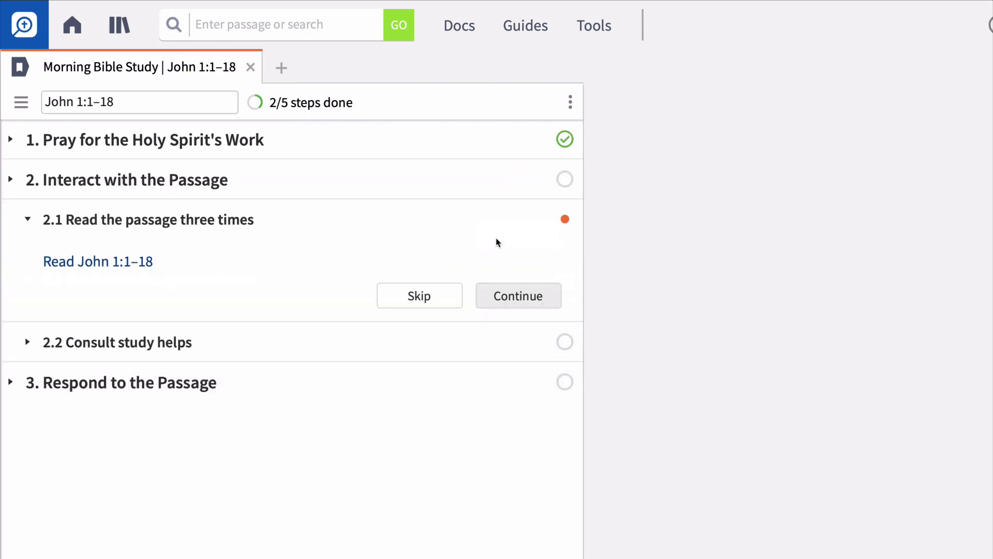
click(144, 263)
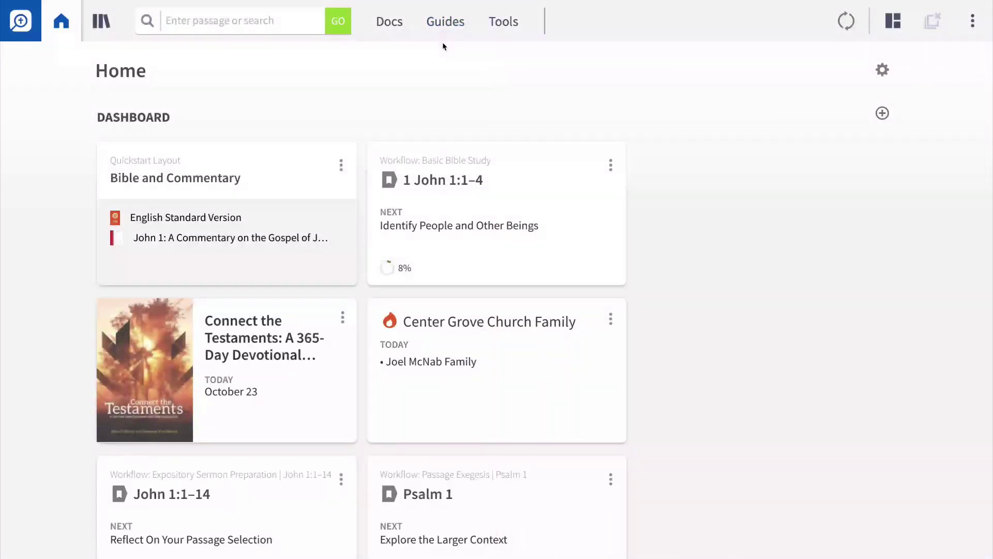
Create a new untitled workflow from the Guides menu's New options.
click(445, 25)
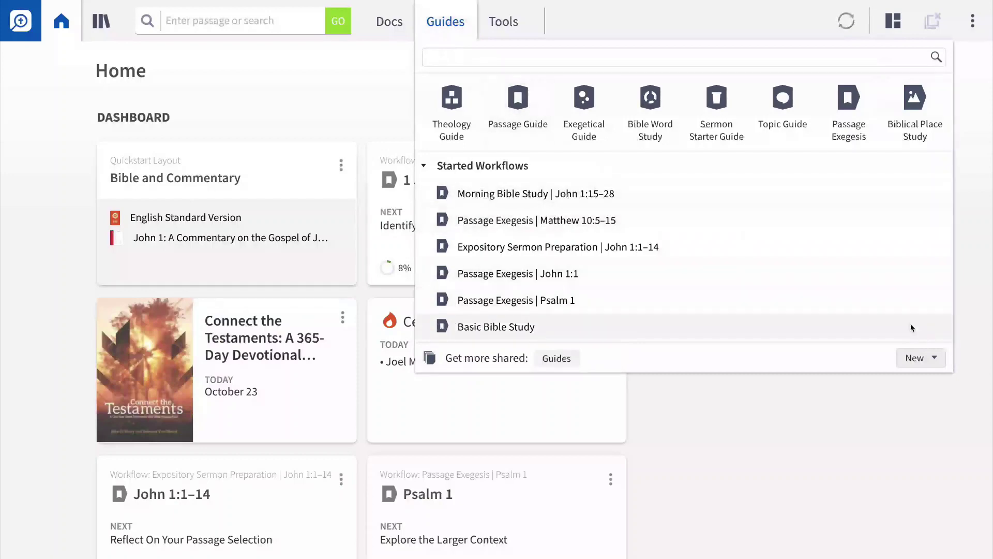
click(933, 354)
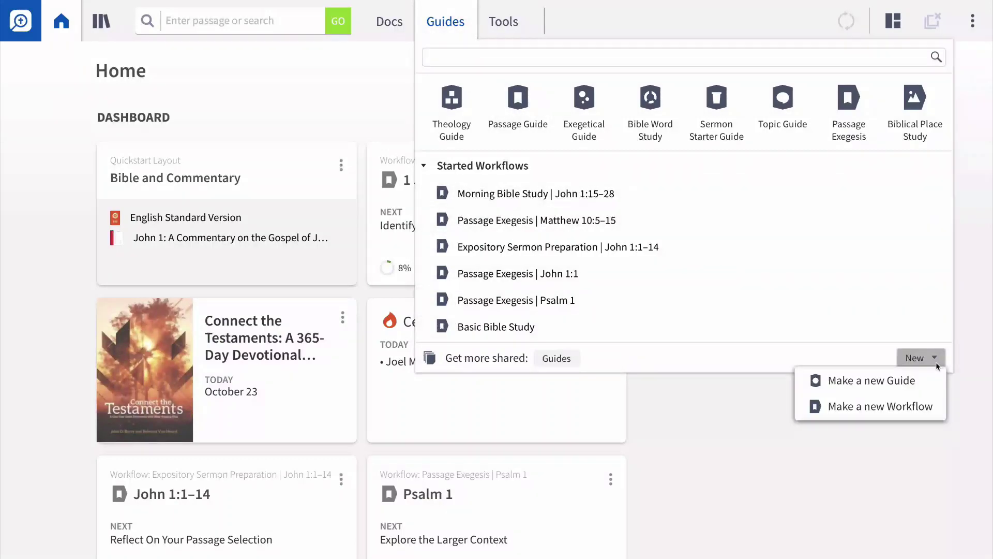
click(941, 400)
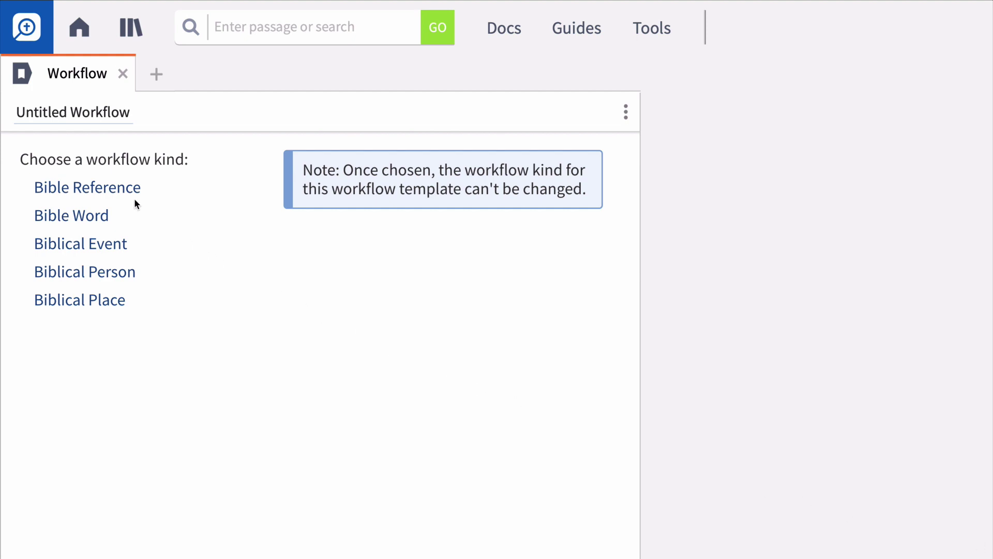
Make it a Bible Reference workflow titled 'Morning Bible Study' with a pasted Pray, Study, Apply description.
click(124, 189)
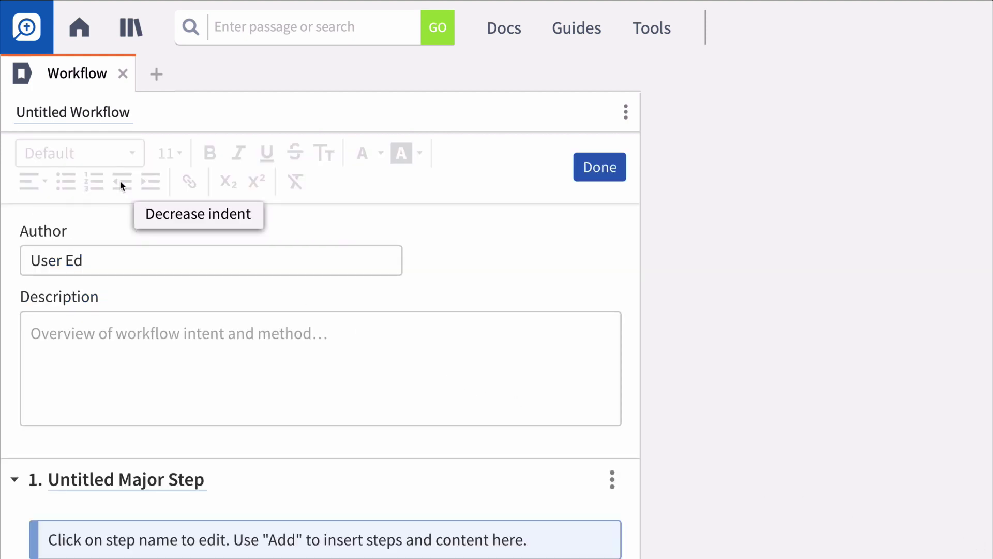
click(96, 109)
text(Morning Bible Study)
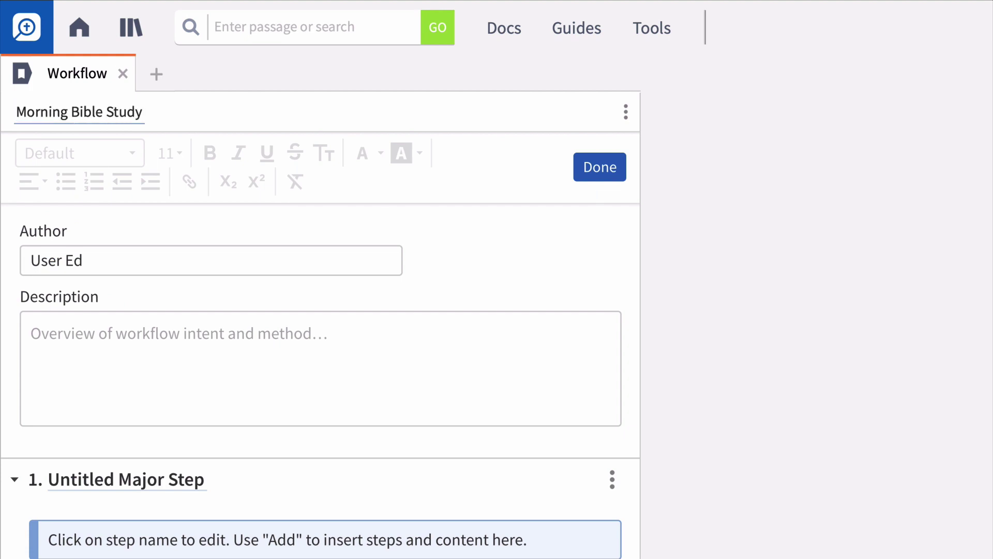
click(116, 325)
text(This workflow details my morning Bible study routine: • Pray • Study • Apply)
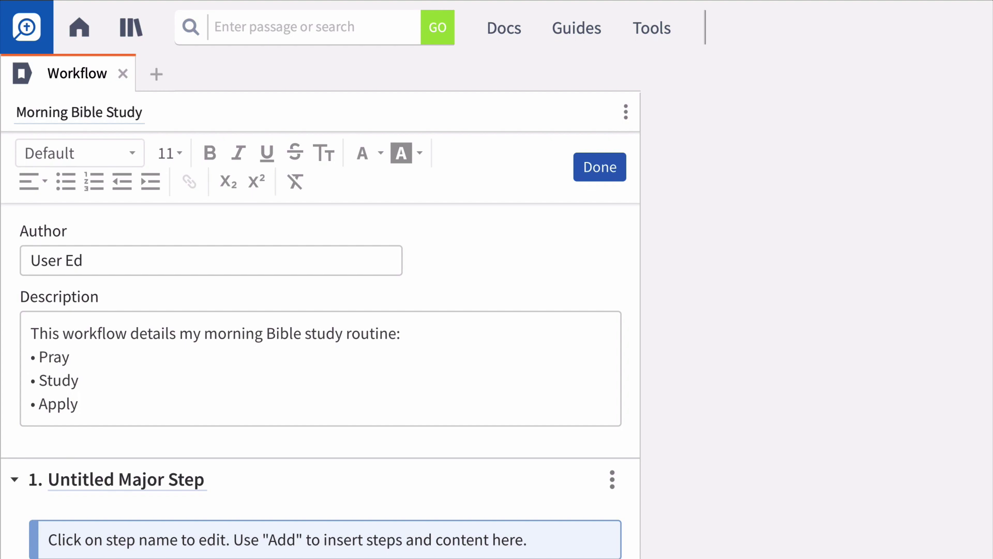
Title step 1 'Pray for the Holy Spirit's Work' and add its guidance paragraph.
click(108, 478)
text(Pray for the Holy Spirit's Work)
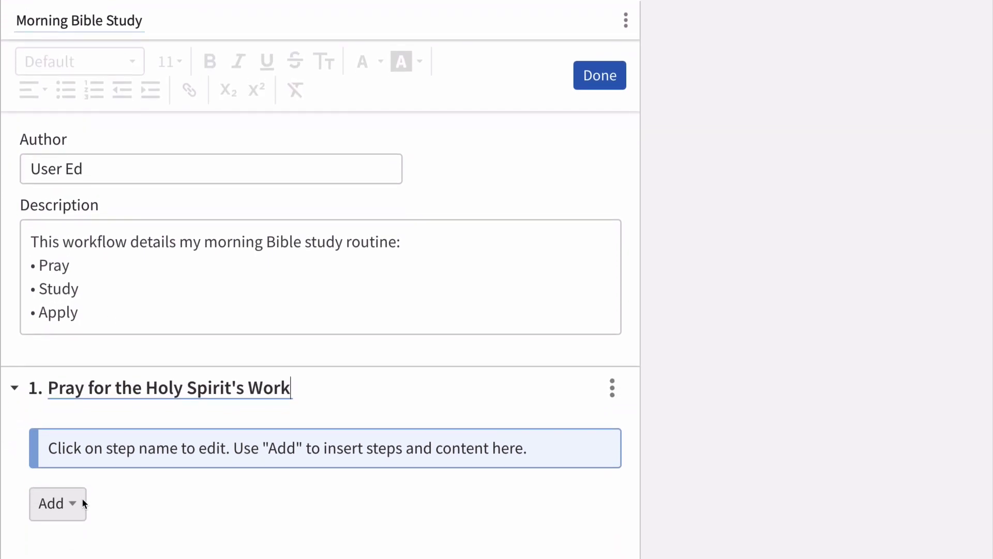
click(80, 539)
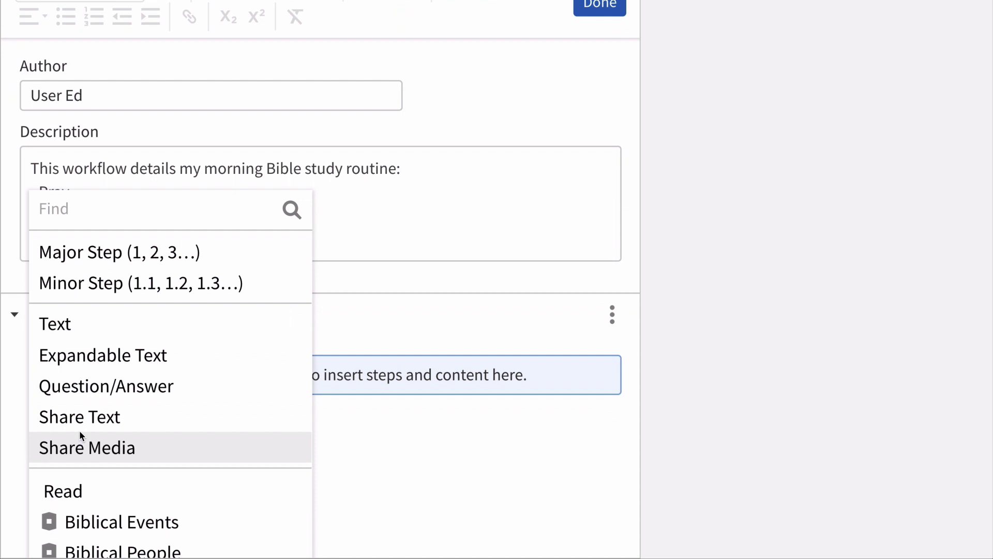
click(84, 324)
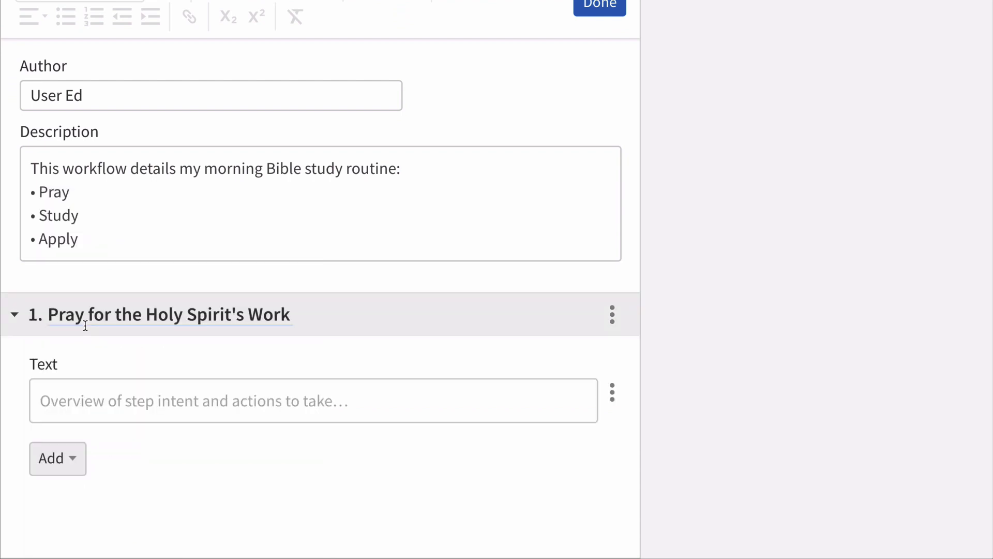
click(89, 400)
text(Remember, you cannot spiritually understand God's Word without the work of the Holy Spirit. Take several minutes to pray, asking for God's help and detailing your insufficiency.)
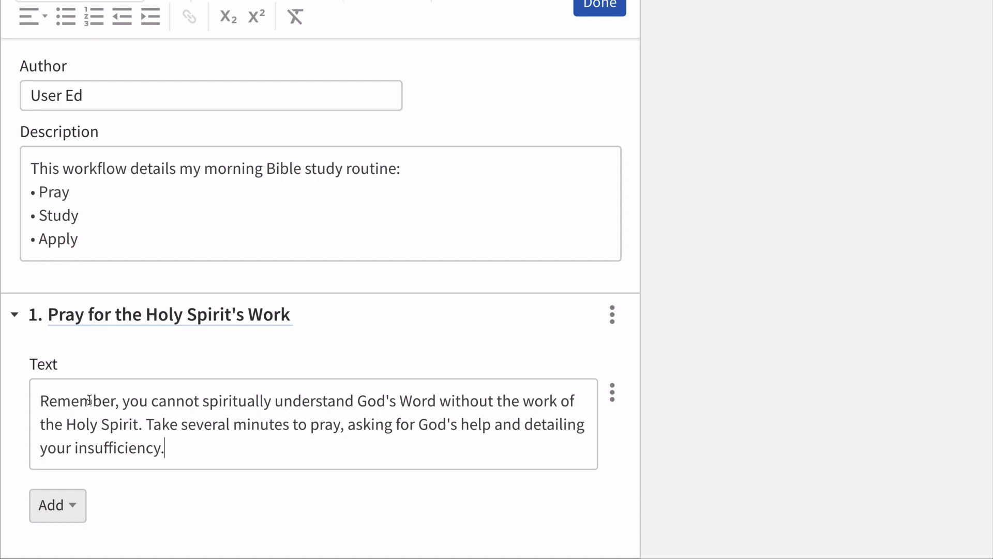
Add a question to step 1 asking what God impressed on you during prayer.
click(74, 505)
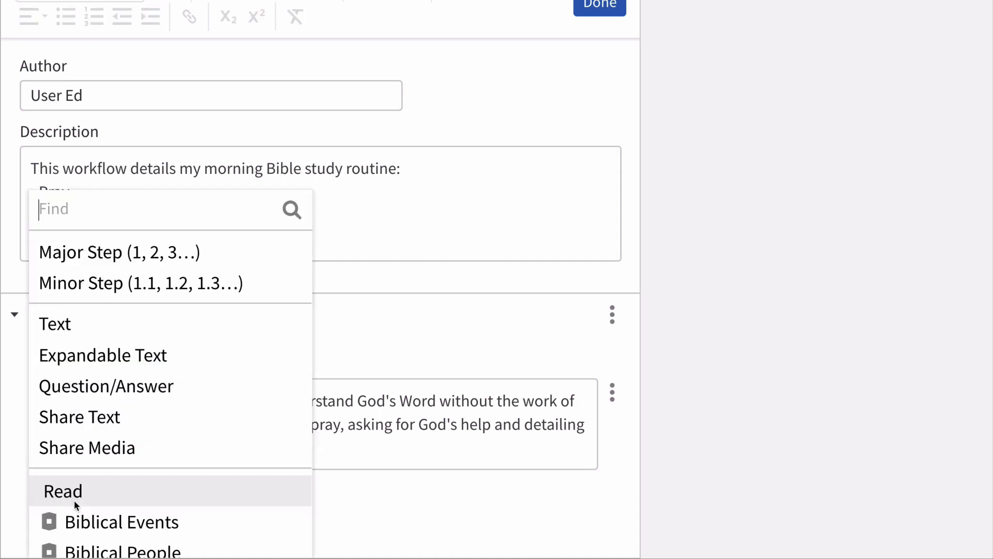
click(93, 386)
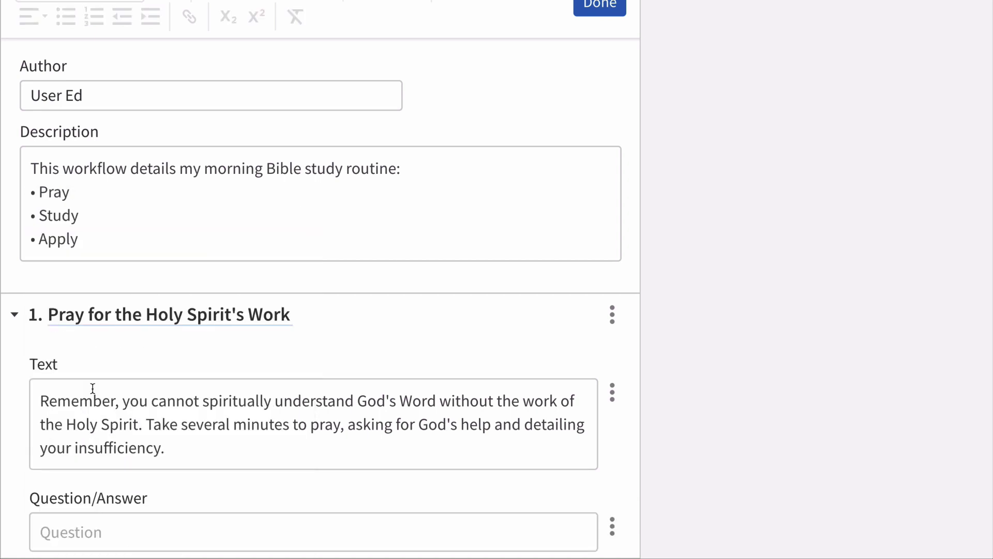
click(74, 524)
text(What is one reality God impressed upon you during your time in prayer?)
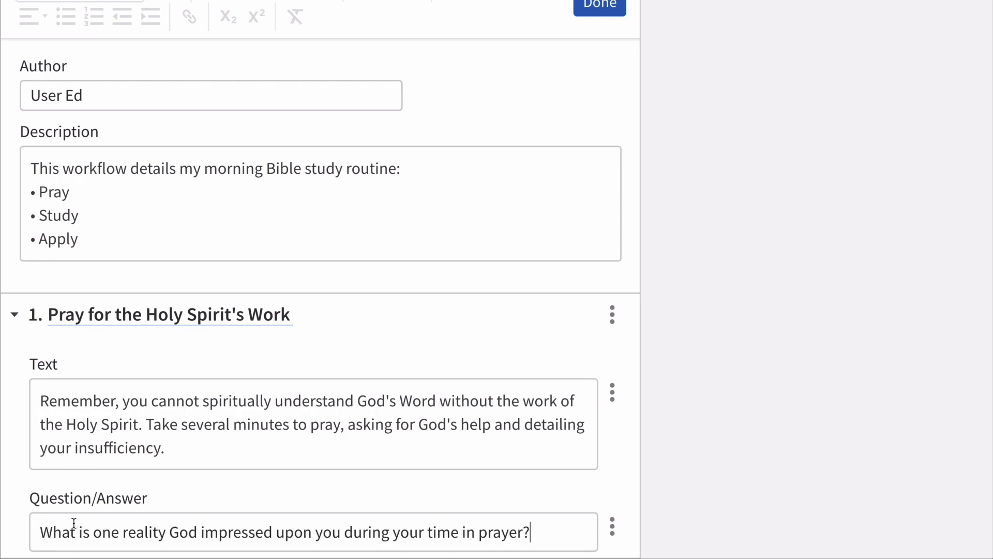
scroll(73, 524, down, 2)
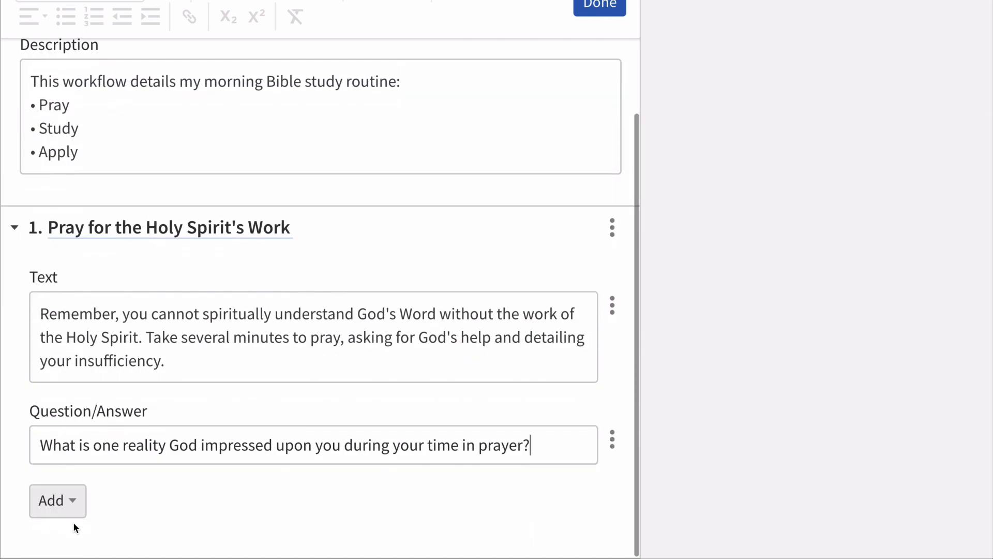
Add step 2 'Interact with the Passage' with sub-step 2.1 'Read the passage three times' holding a Read item.
click(74, 501)
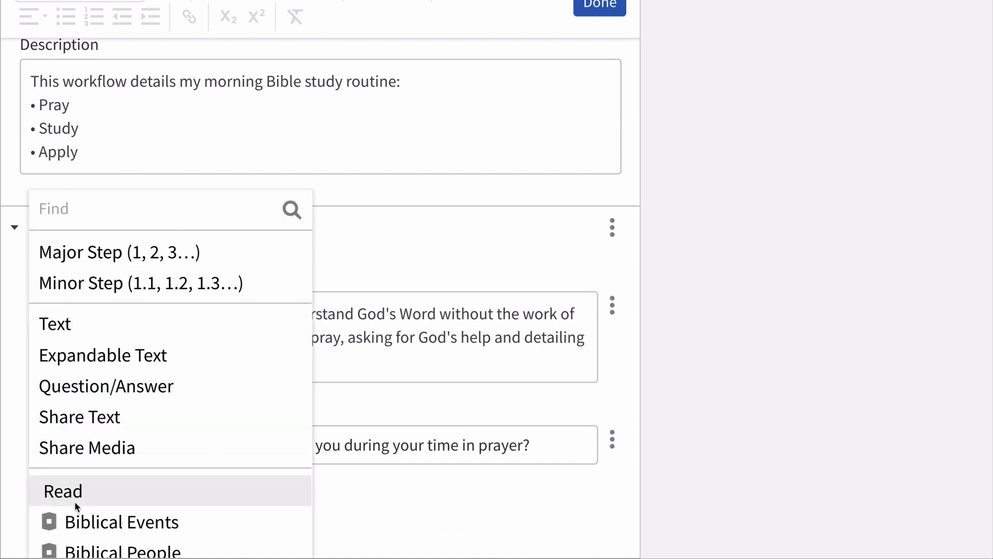
click(90, 259)
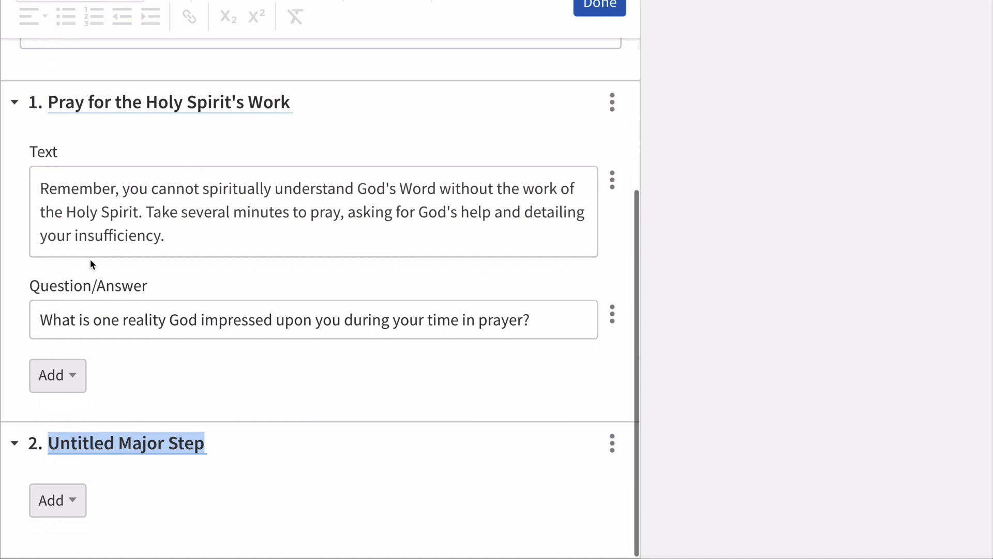
text(Interact with the Passage)
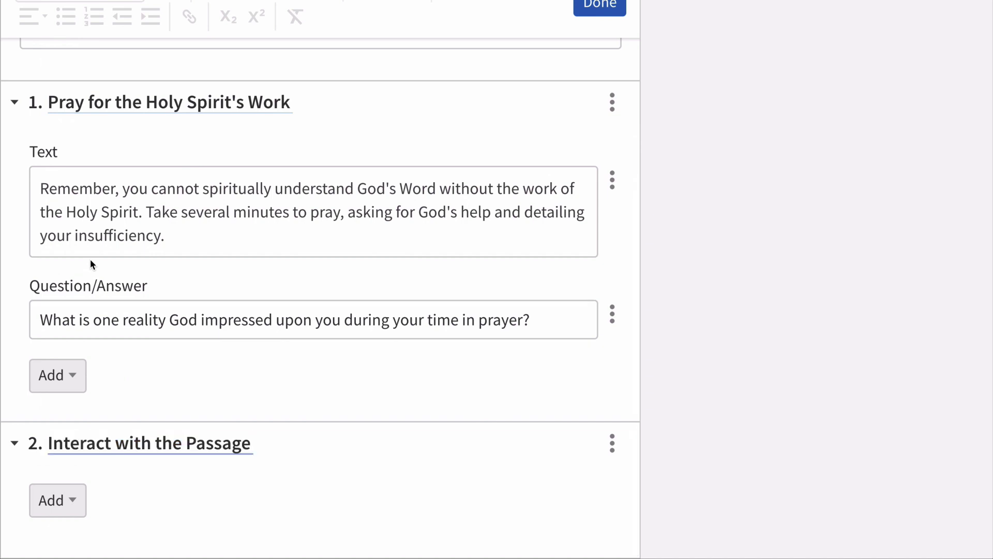
click(72, 495)
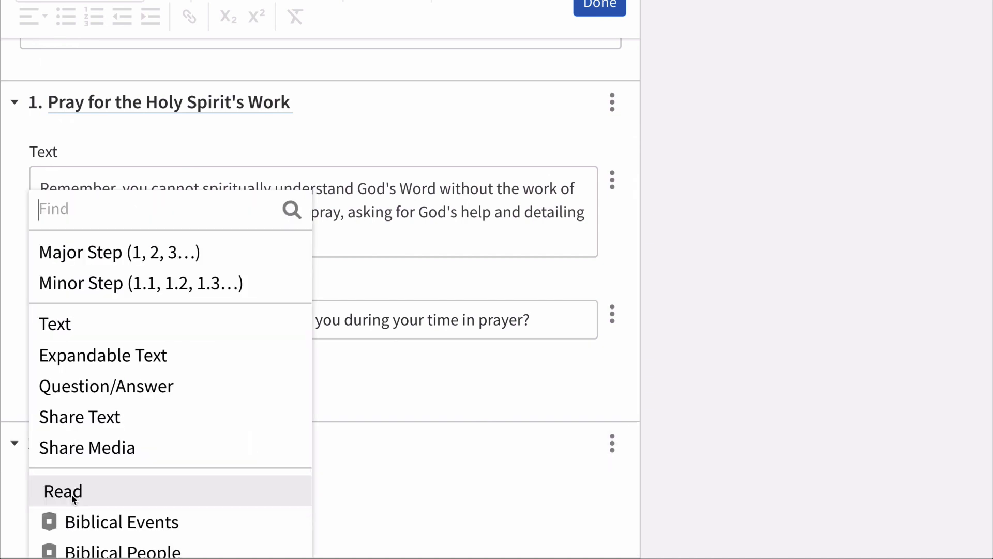
click(86, 283)
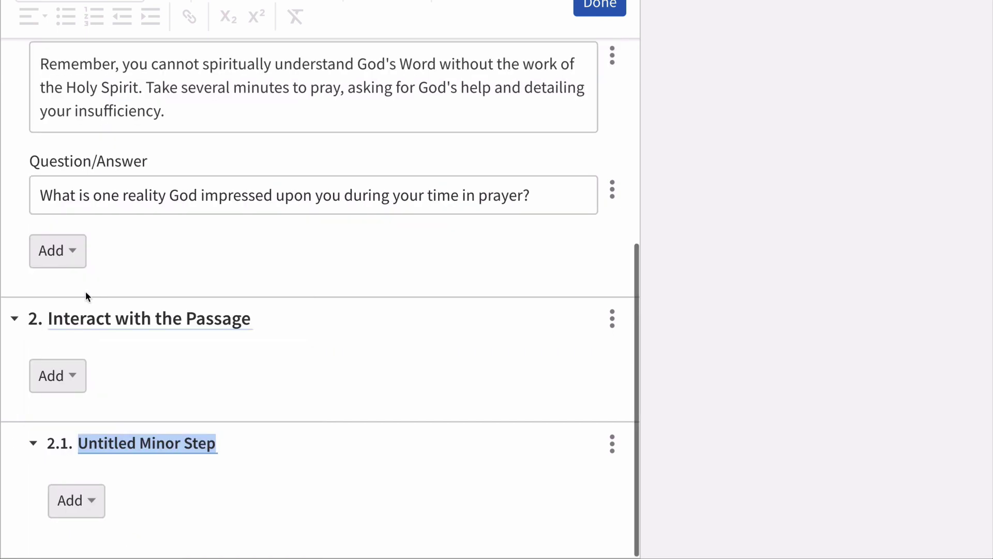
text(Read the passage three times)
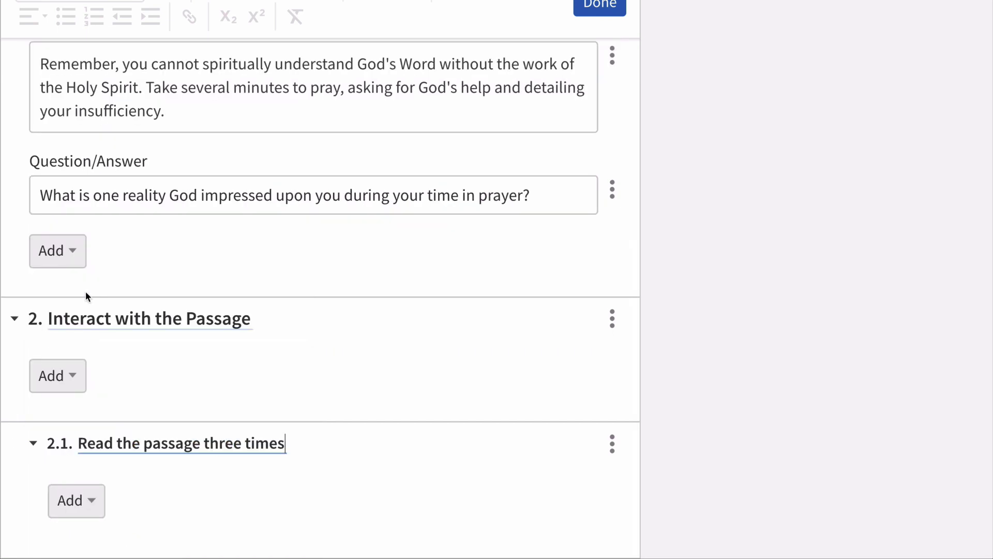
click(92, 507)
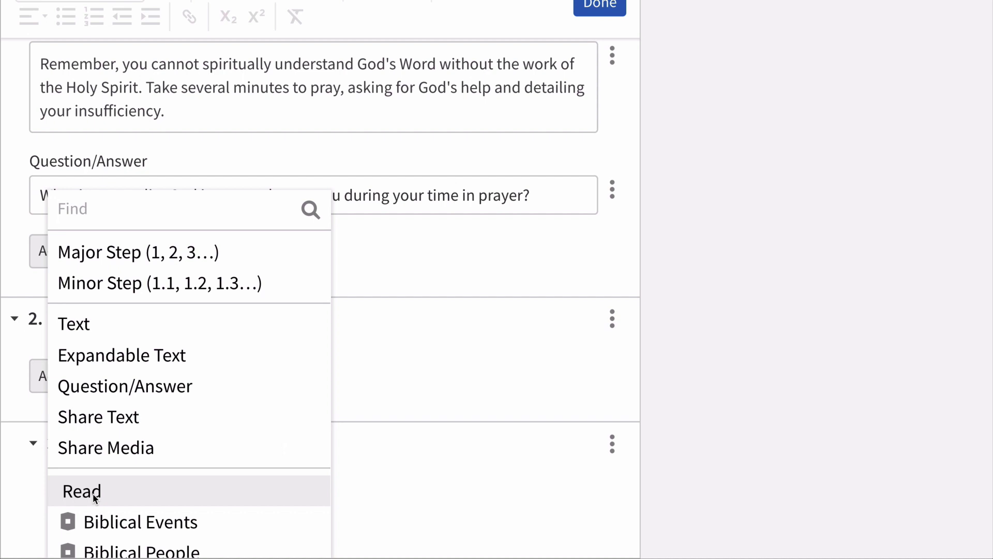
click(93, 493)
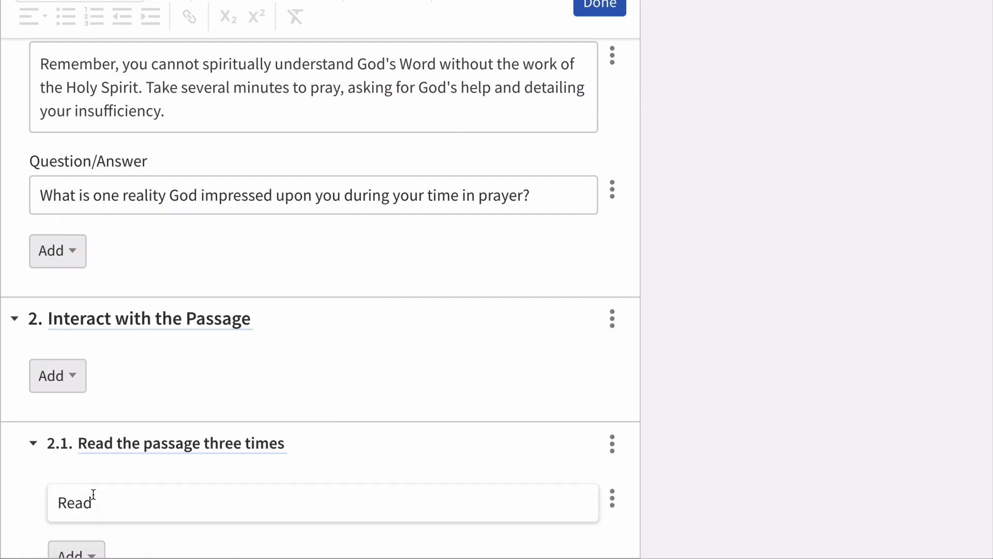
scroll(92, 495, down, 1)
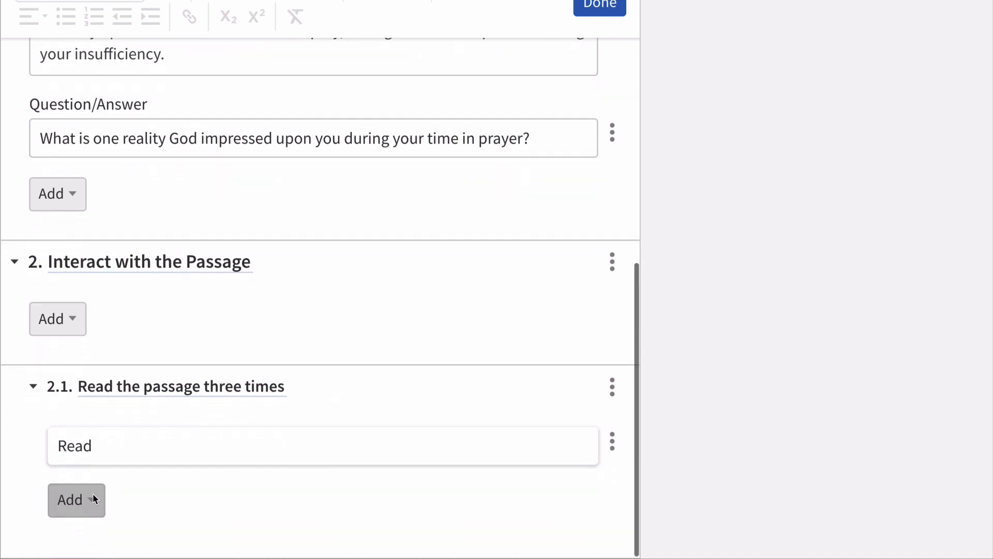
Add sub-step 2.2 'Consult study helps' asking 'What verses could you use help understanding?'.
click(93, 499)
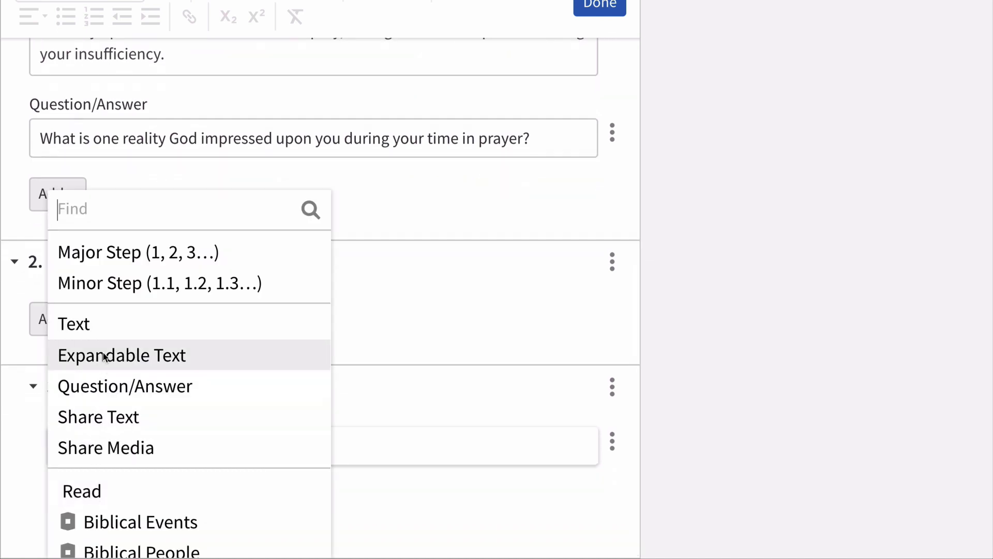
click(106, 284)
text(Consult study helps)
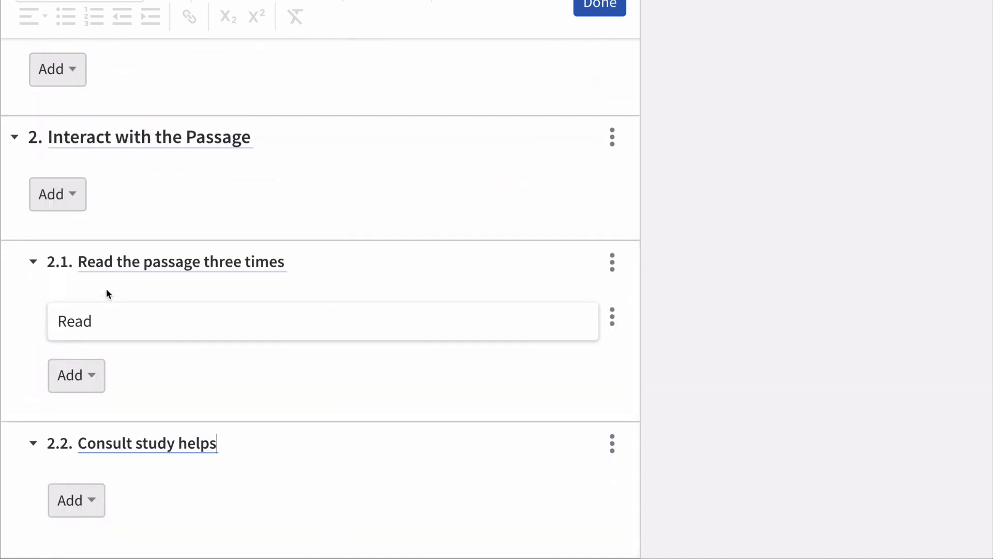
click(95, 499)
click(117, 386)
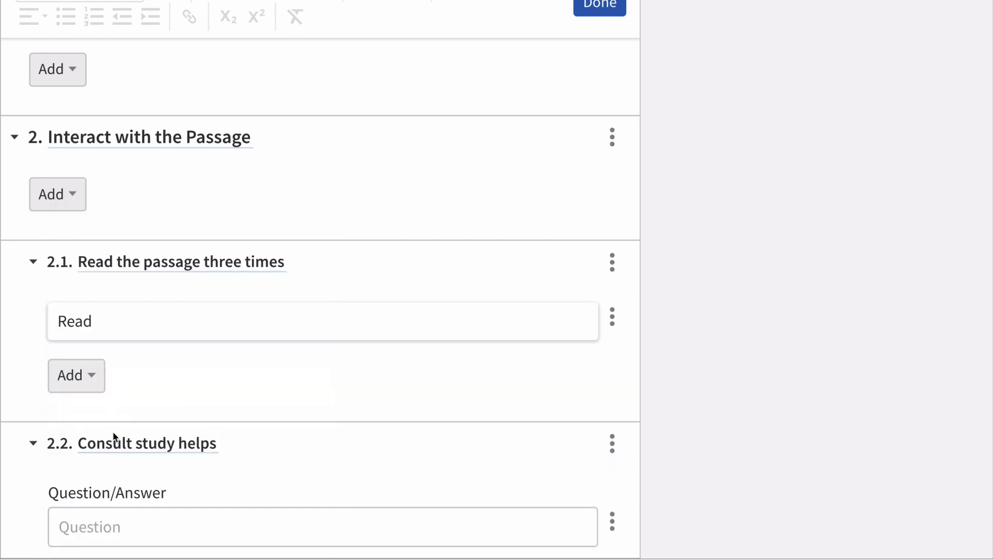
click(113, 529)
text(What verses could you use help understanding?)
scroll(113, 530, down, 2)
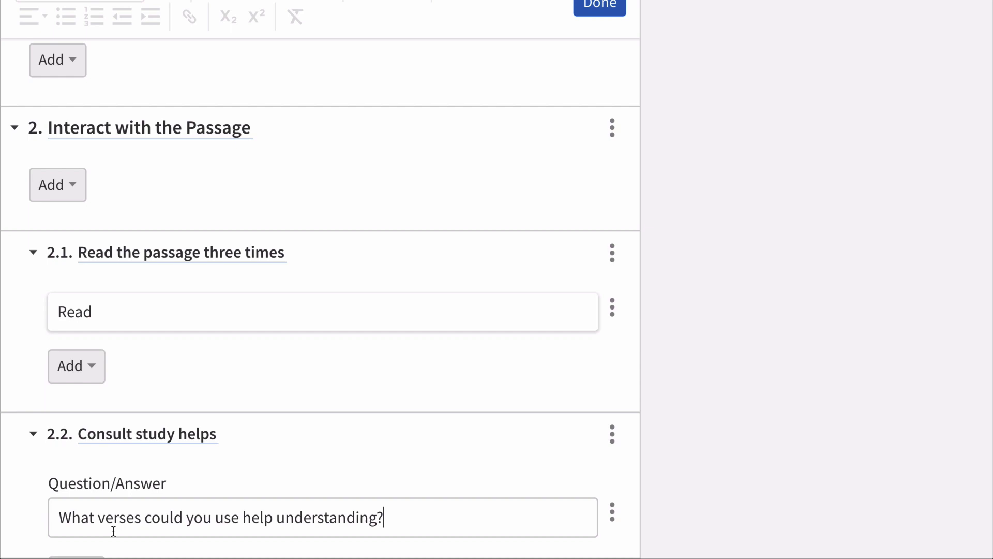
Add a Commentaries item followed by the question 'What did you discover?'.
click(97, 501)
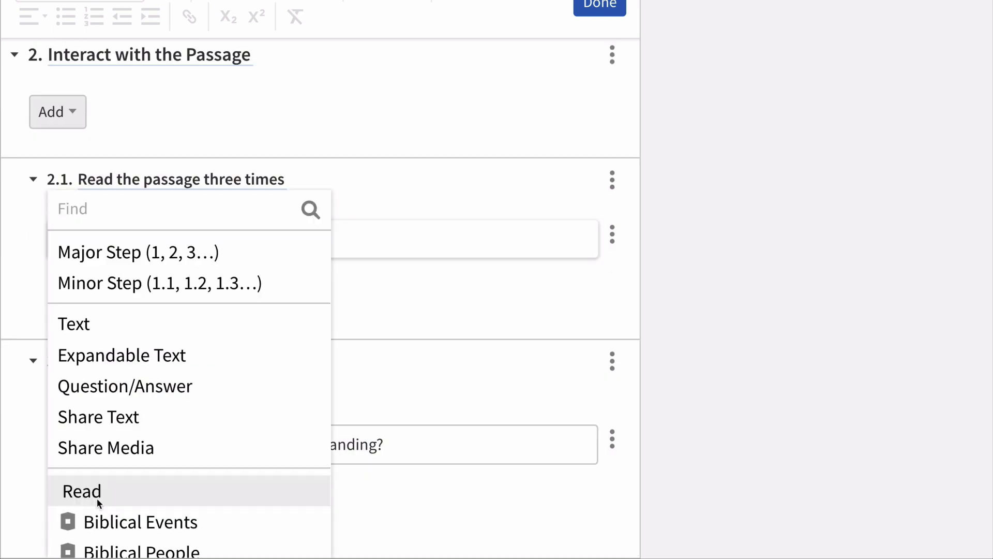
scroll(98, 501, down, 1)
scroll(97, 501, down, 1)
click(97, 512)
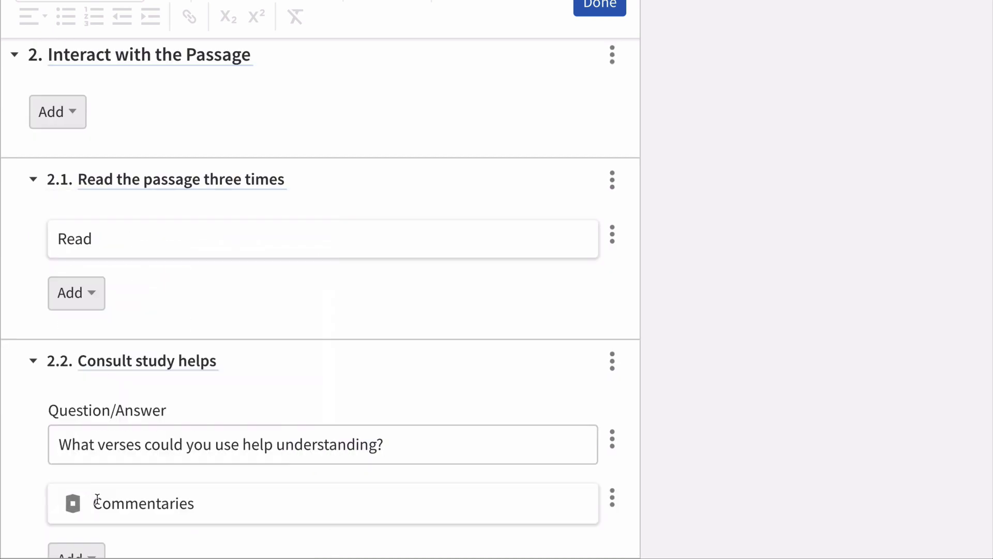
scroll(97, 498, down, 2)
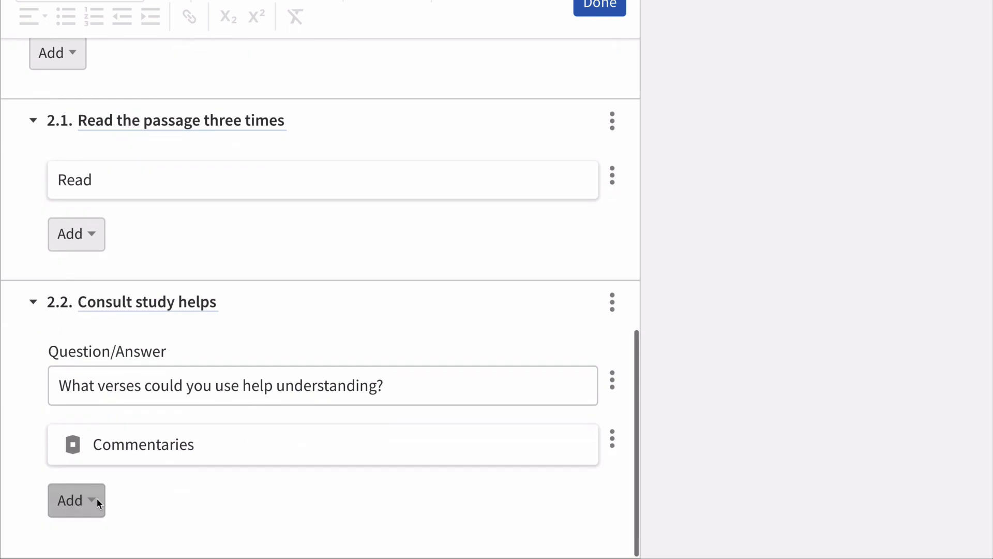
click(97, 500)
click(109, 394)
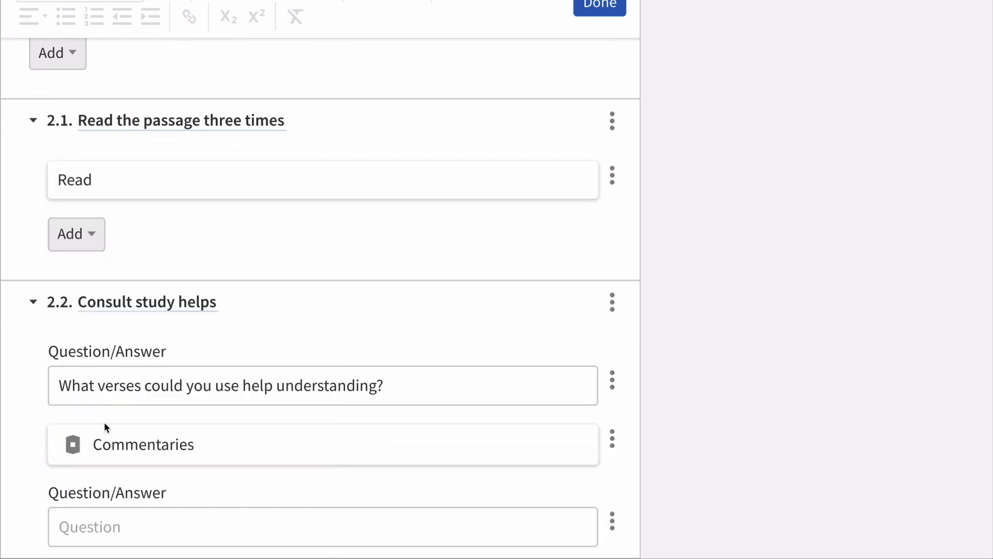
text(What did you discover?)
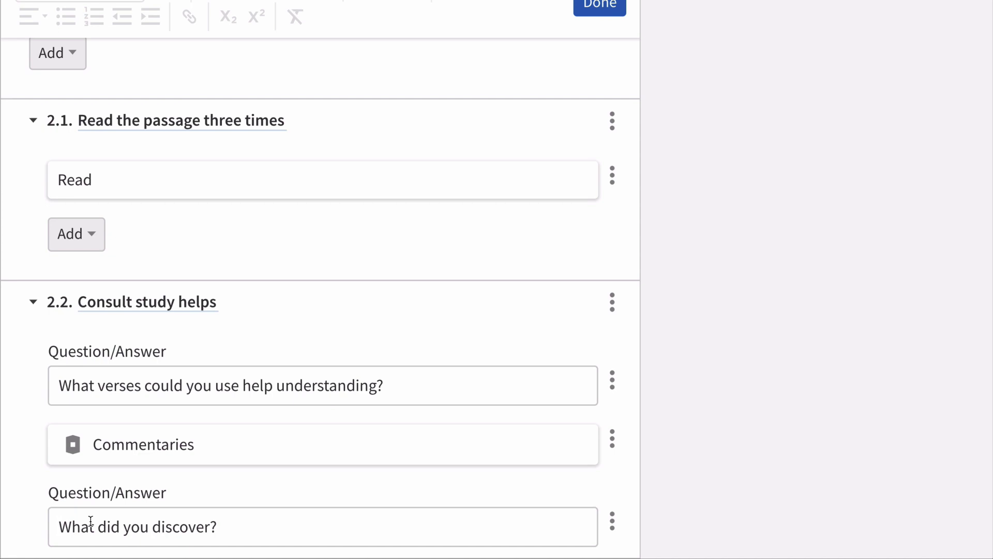
scroll(90, 522, down, 1)
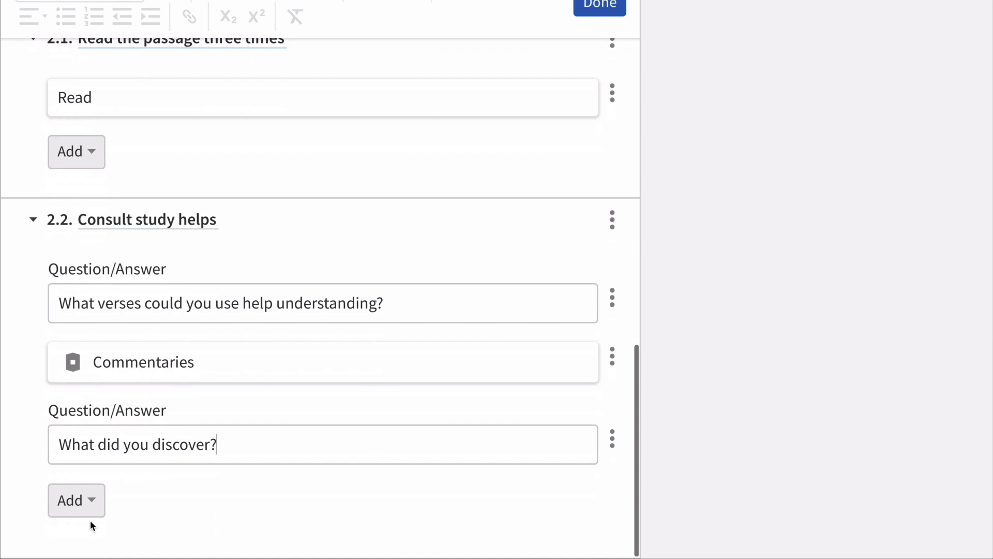
click(91, 500)
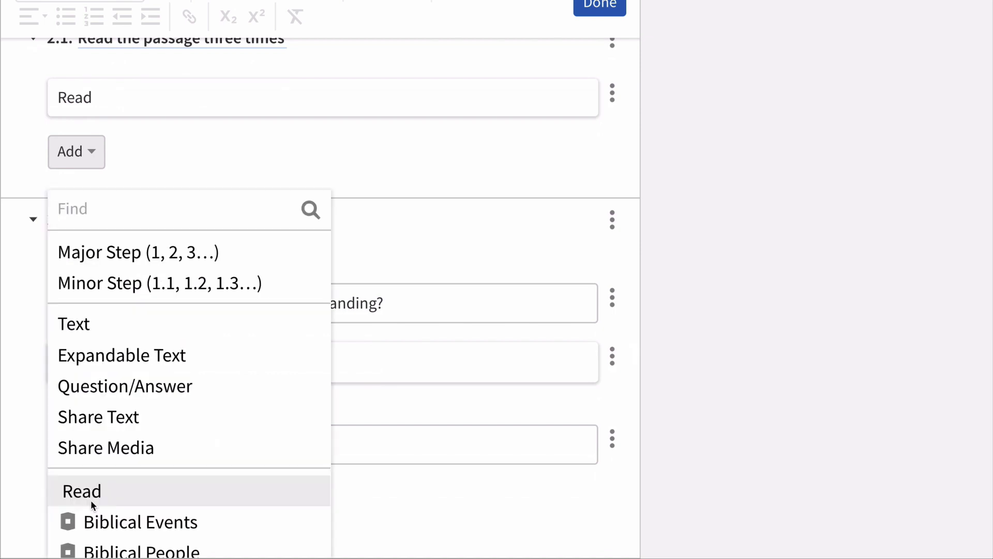
Add step 3 'Respond to the Passage' with its first two reflection questions.
click(108, 258)
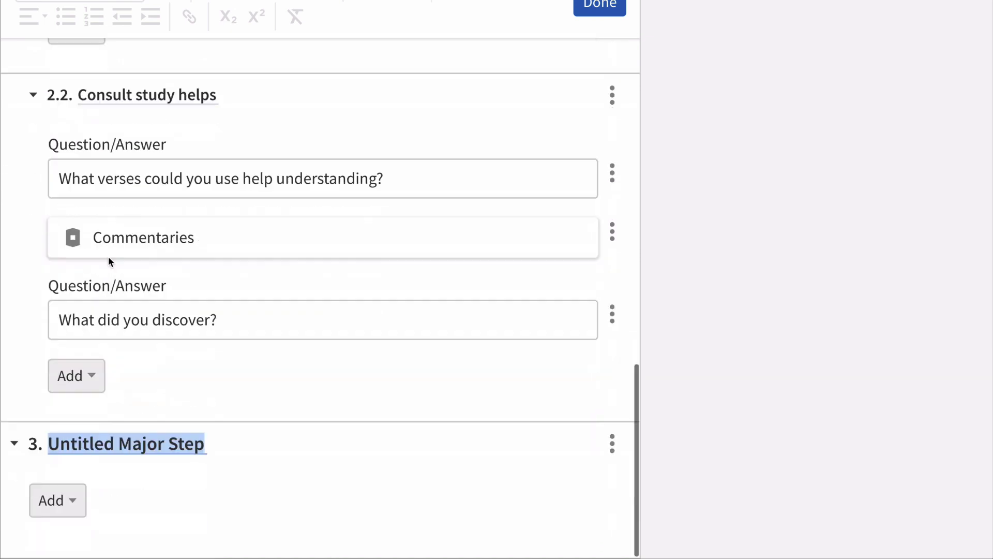
text(Respond to the Passage)
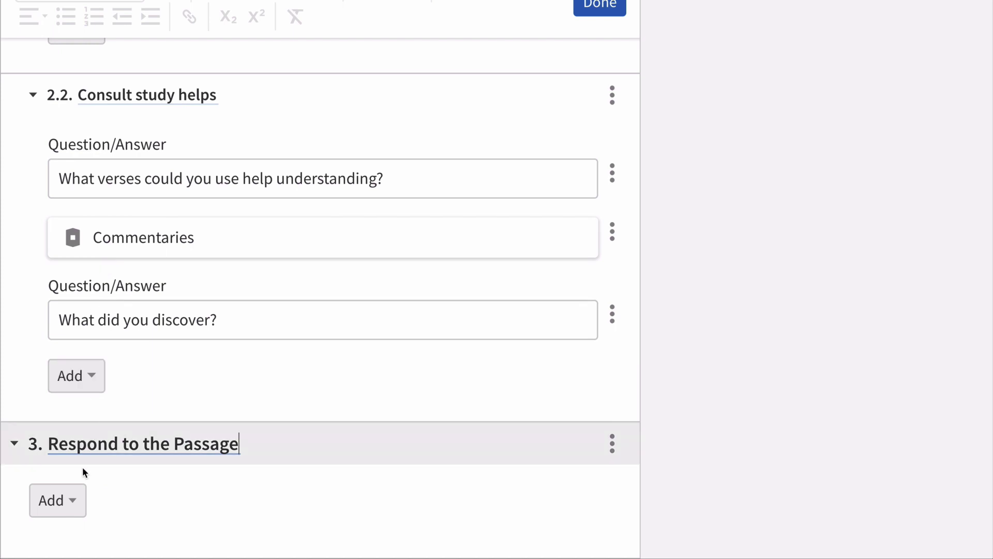
click(70, 500)
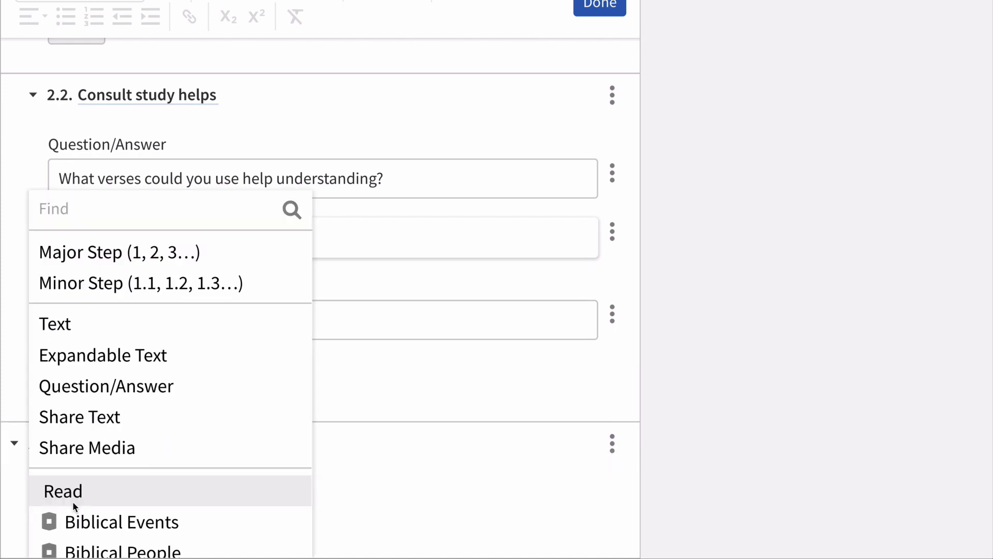
click(93, 388)
text(What did you learn about God's character?)
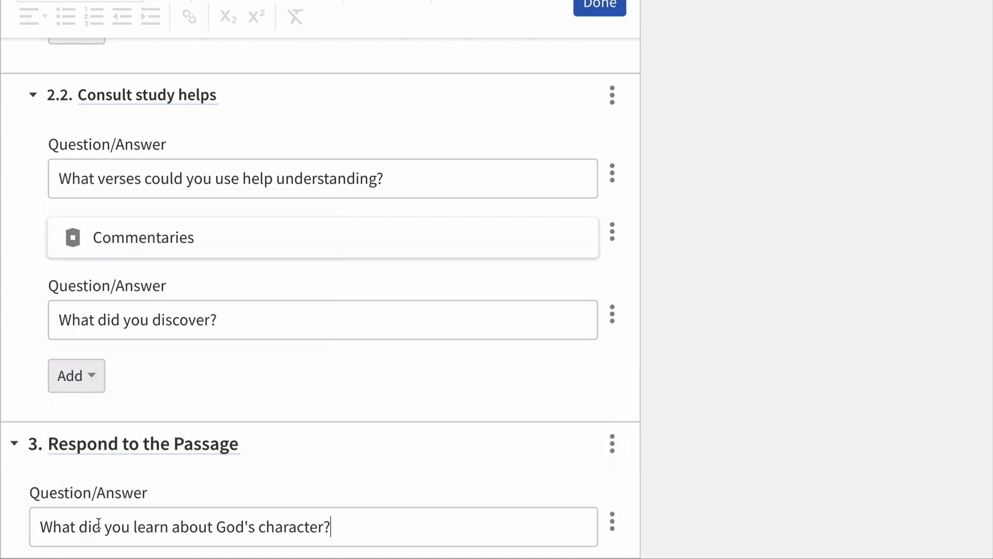
scroll(99, 521, down, 2)
click(75, 505)
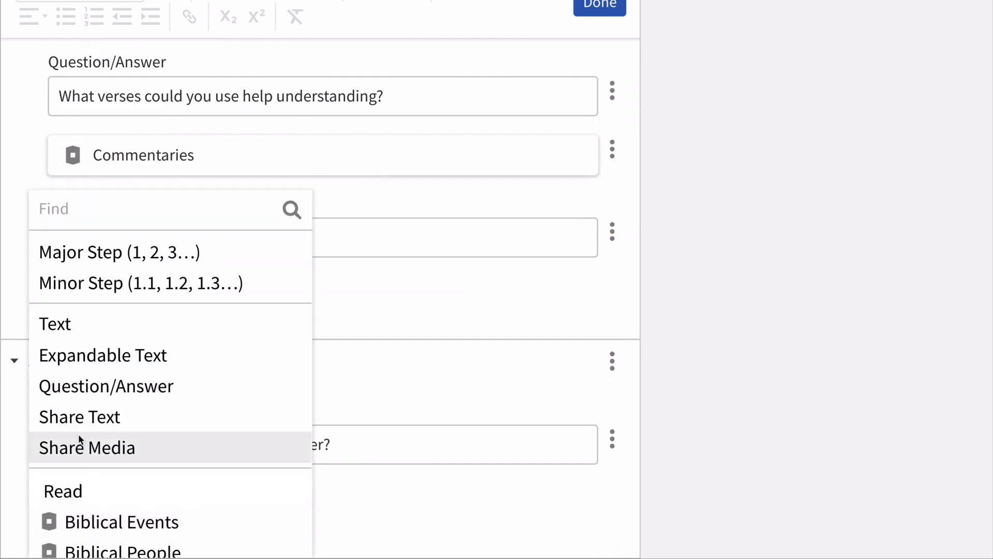
click(89, 386)
text(How does Christ's life and death affect how you interpret this passage?)
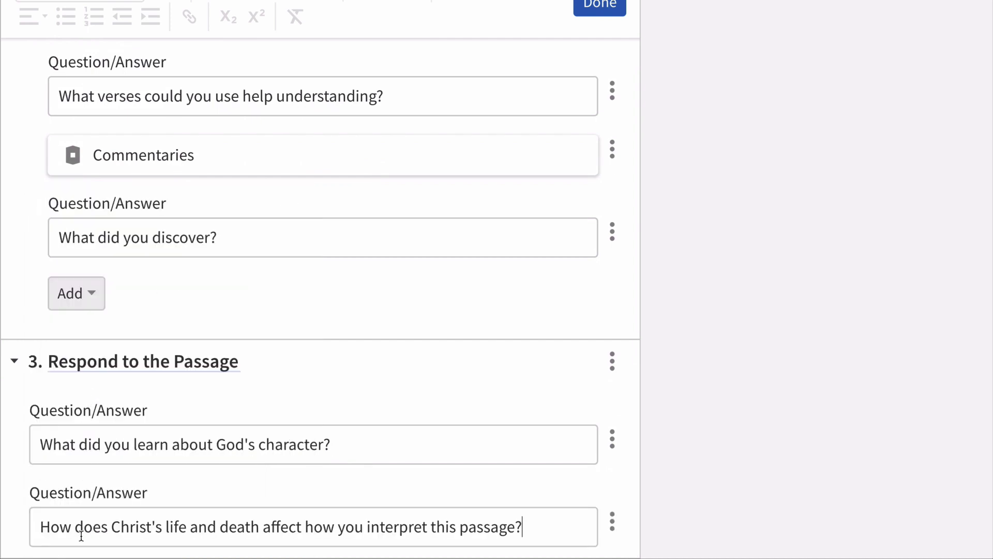
scroll(81, 535, down, 2)
Add a personal-changes question and a closing prayer reminder text to step 3.
click(73, 502)
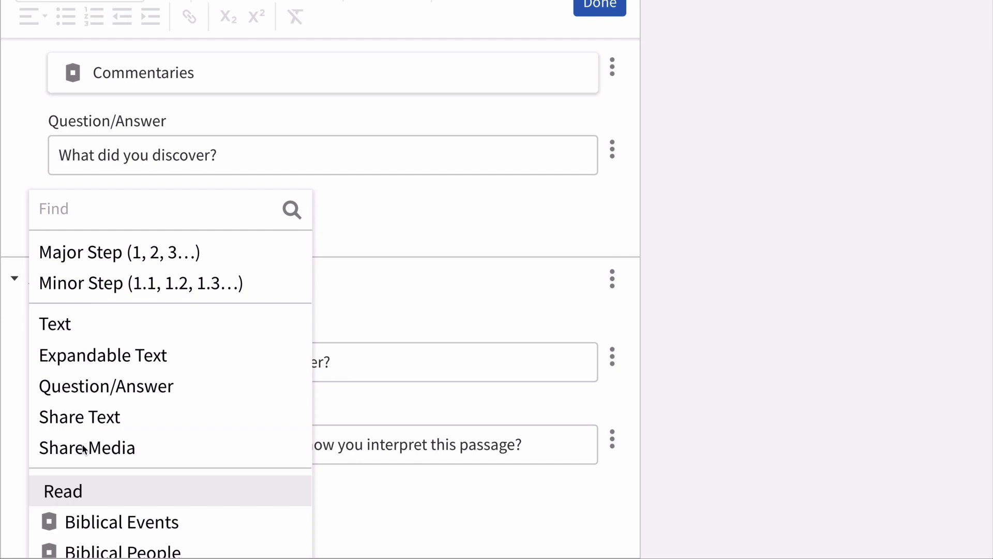
click(98, 394)
text(What personal changes does this passage require of you?)
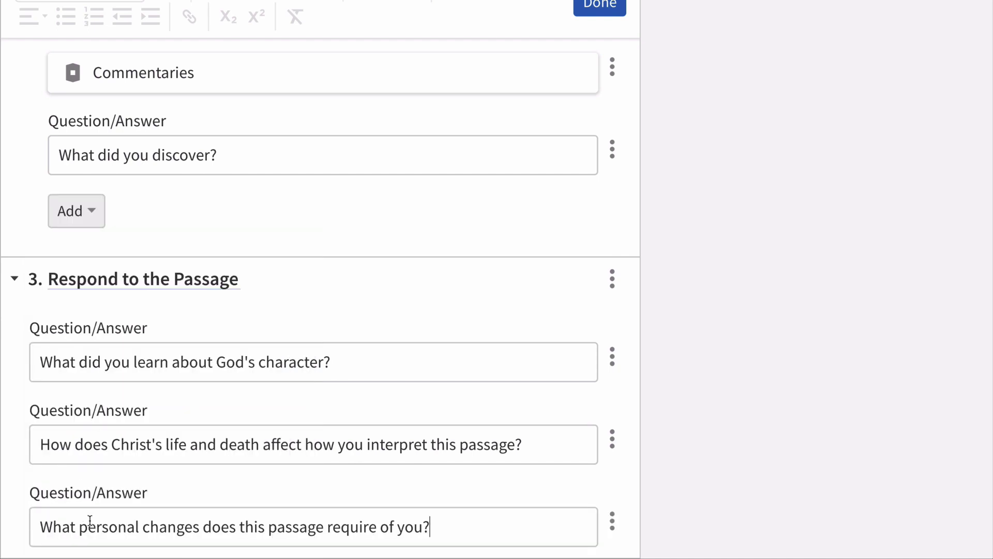
scroll(89, 521, down, 2)
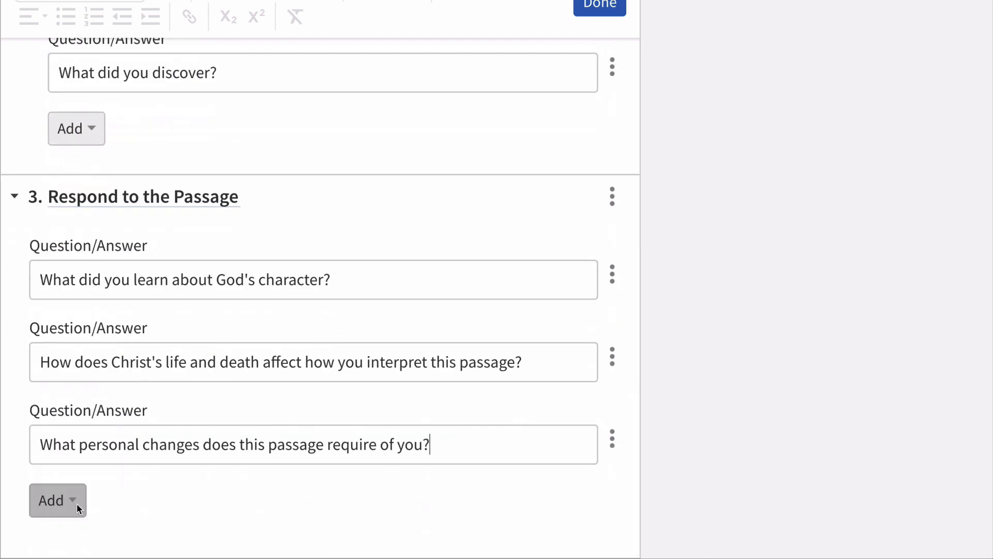
click(77, 502)
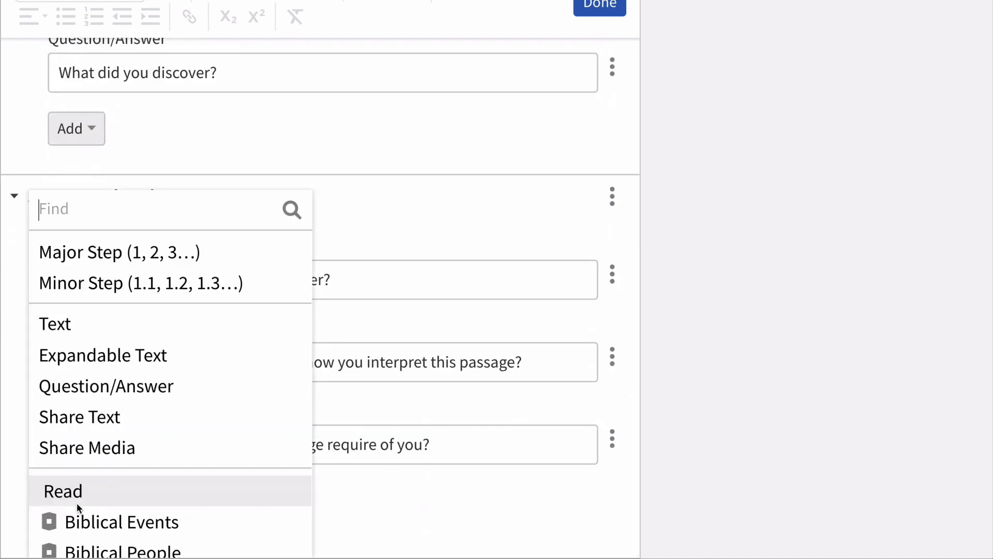
click(83, 334)
text(Take some time to pray and thank God for his work in your life through the Bible.)
scroll(91, 526, down, 3)
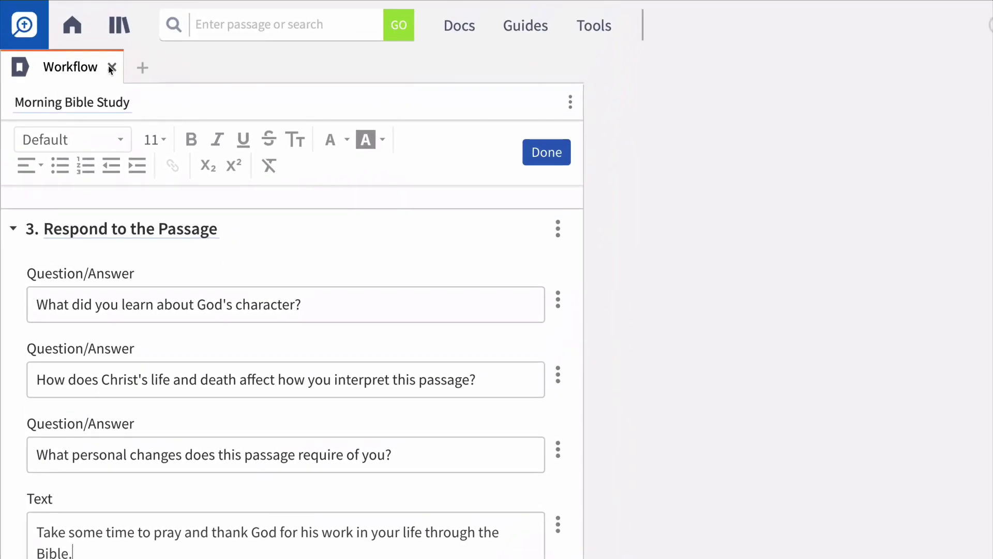
Close the workflow editor and pin Morning Bible Study under Custom Workflows to the top of Guides.
click(110, 69)
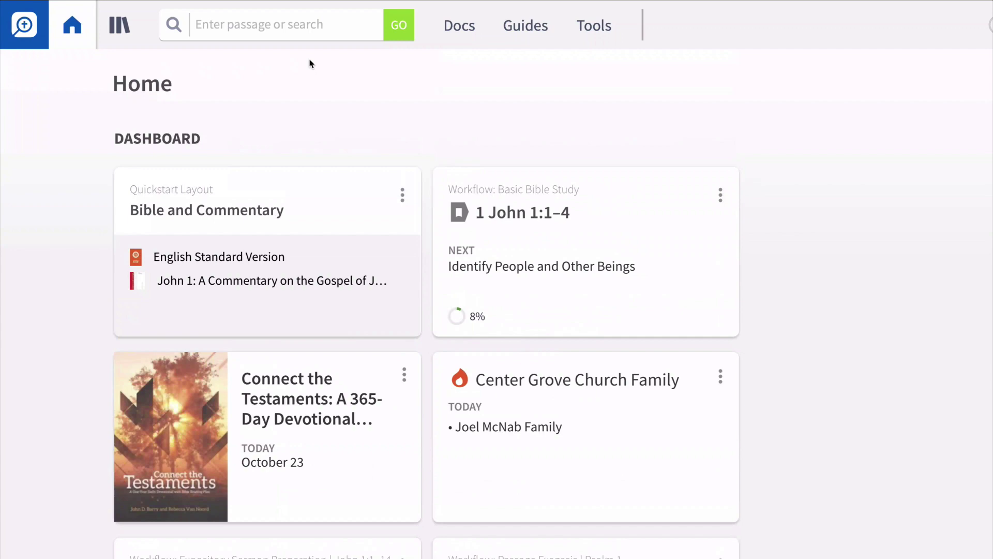
click(524, 33)
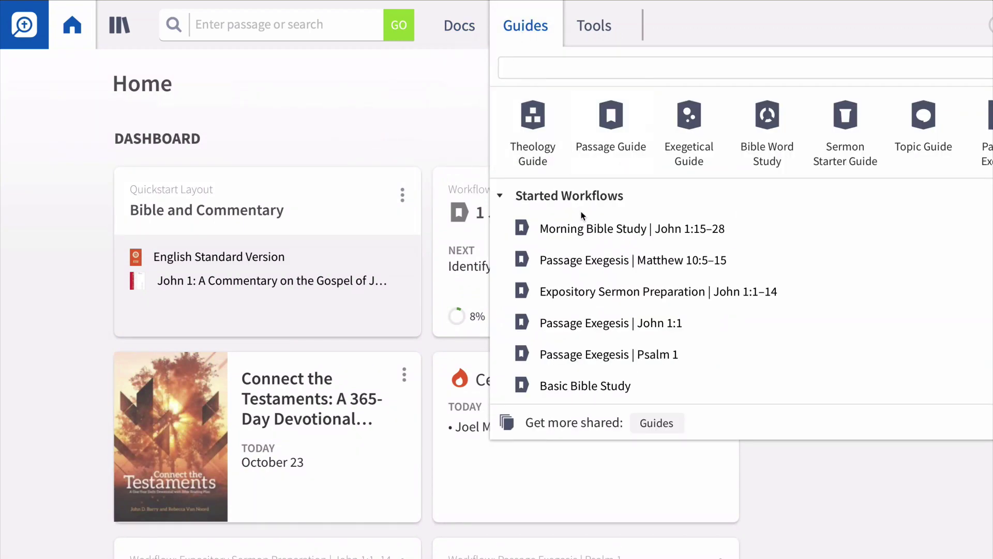
scroll(581, 211, down, 2)
scroll(582, 227, down, 3)
scroll(582, 227, down, 1)
scroll(581, 225, down, 2)
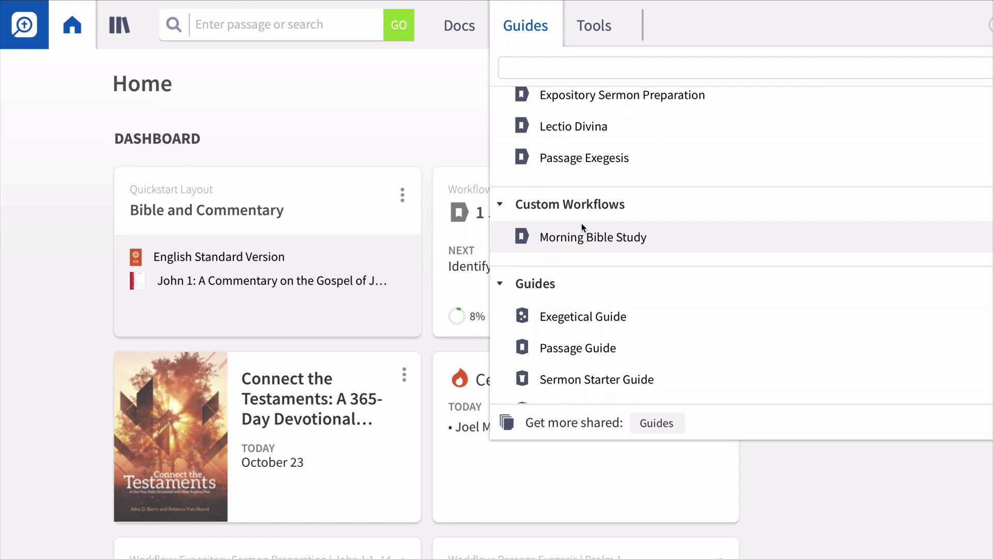
right_click(582, 223)
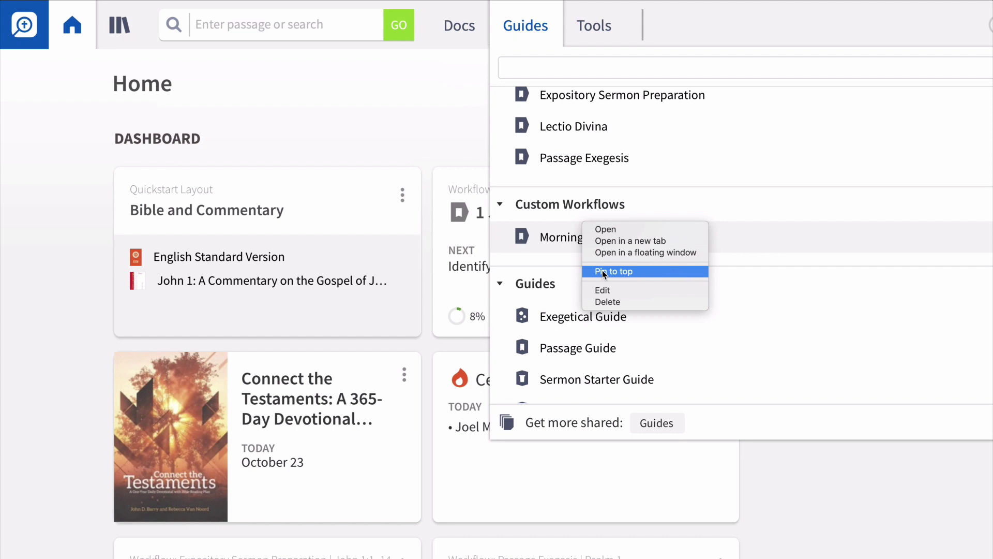
click(602, 271)
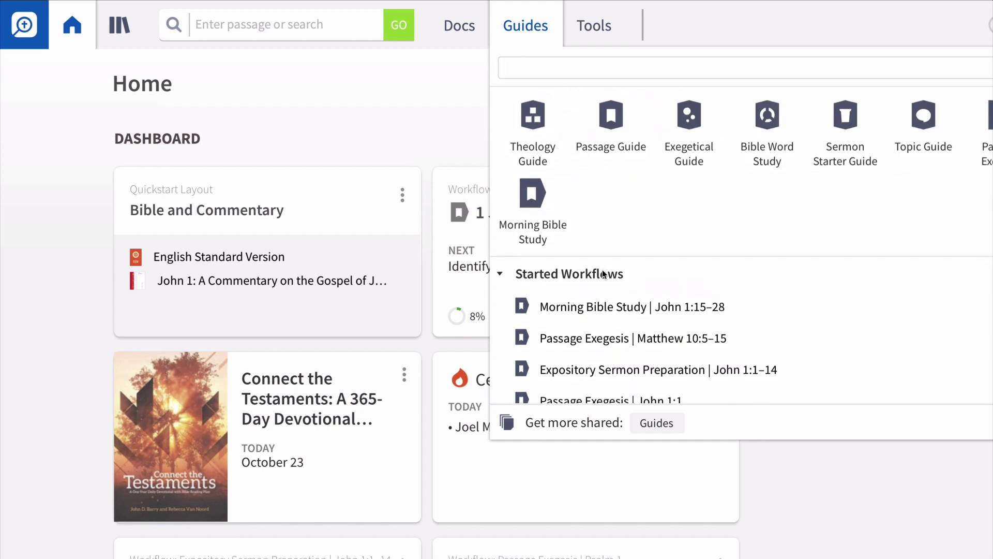
Open the pinned Morning Bible Study on John 1:1–18 and begin the prayer reflection answer.
click(545, 230)
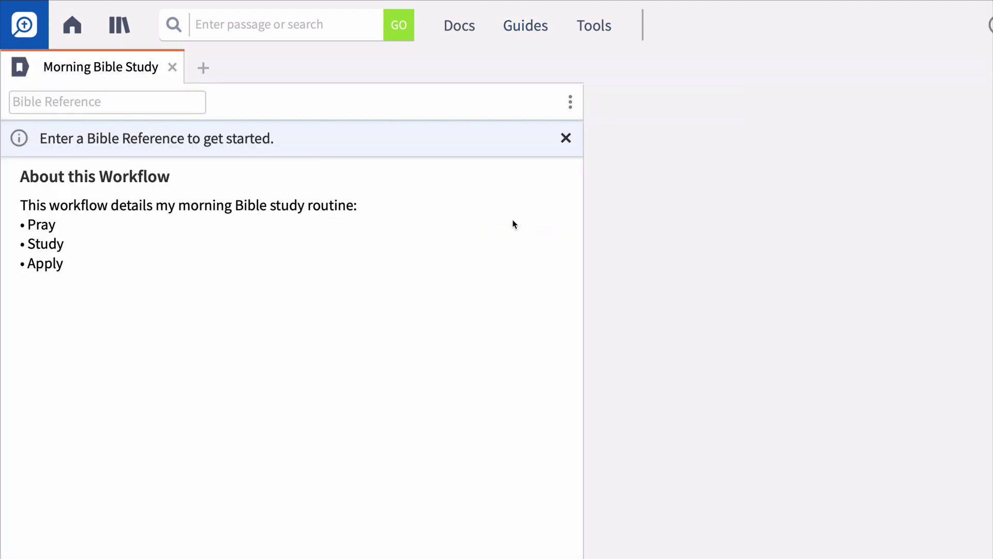
click(164, 102)
text(John 1)
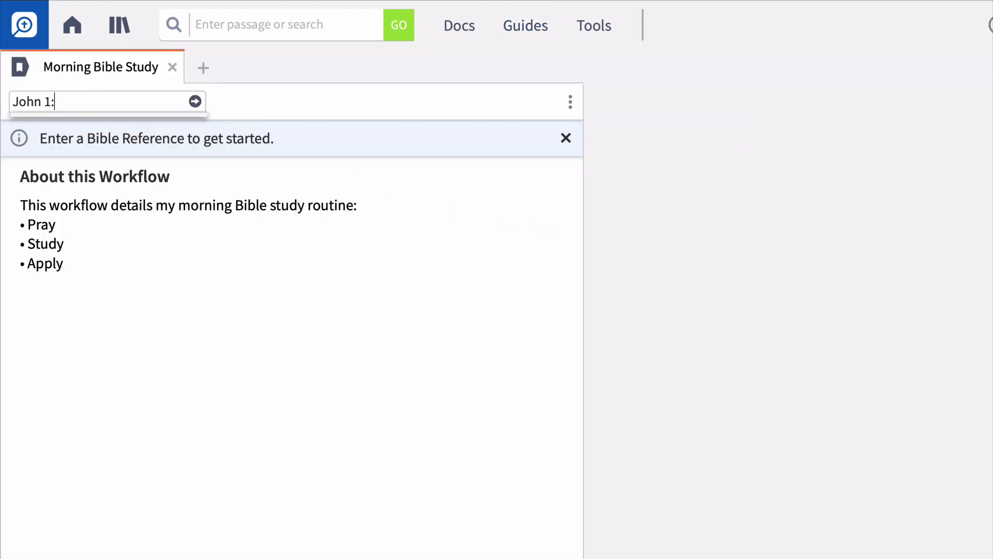
text(:1-18)
key(Return)
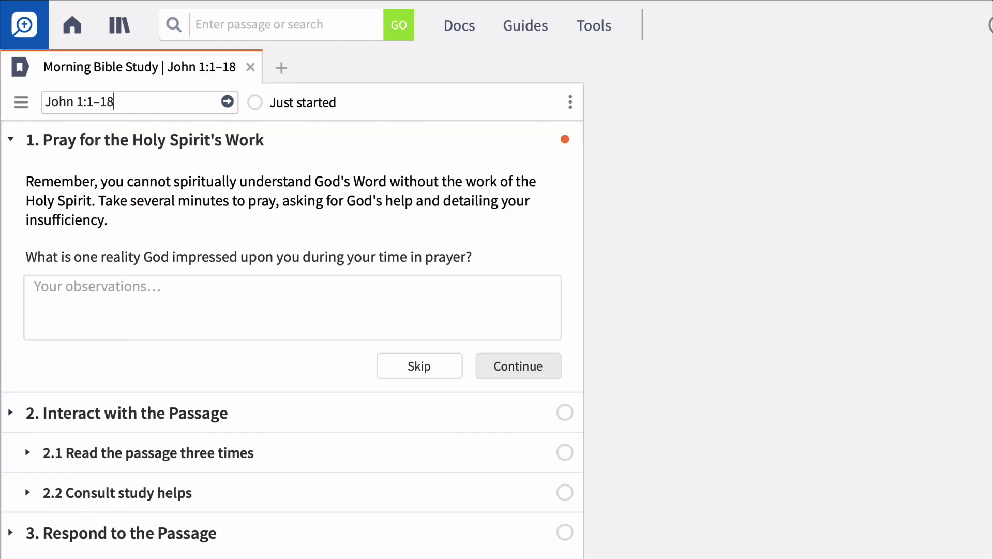
click(148, 284)
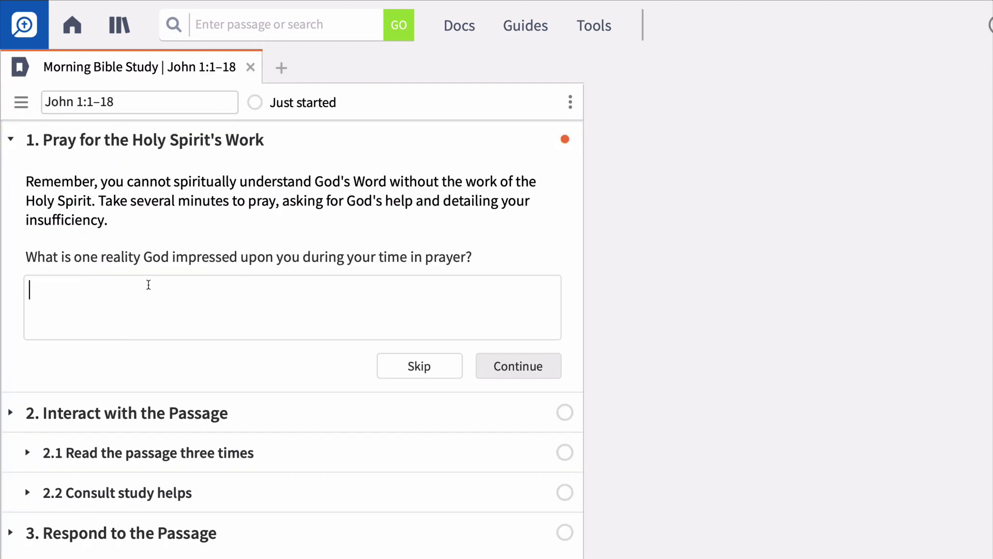
text(It's not enough to intellectually know that I need God's help. I nee)
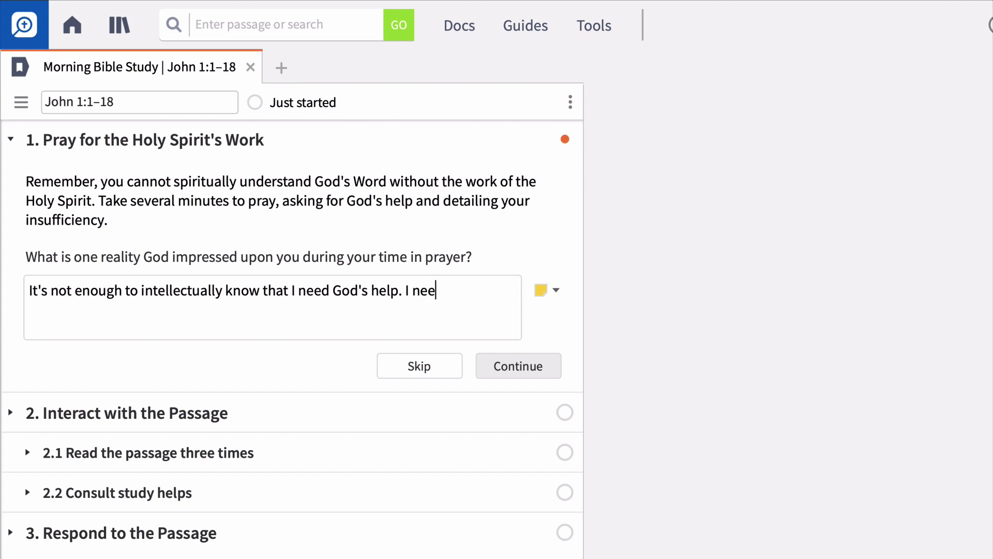
text(d to express that need to him in prayer—for my good, if no)
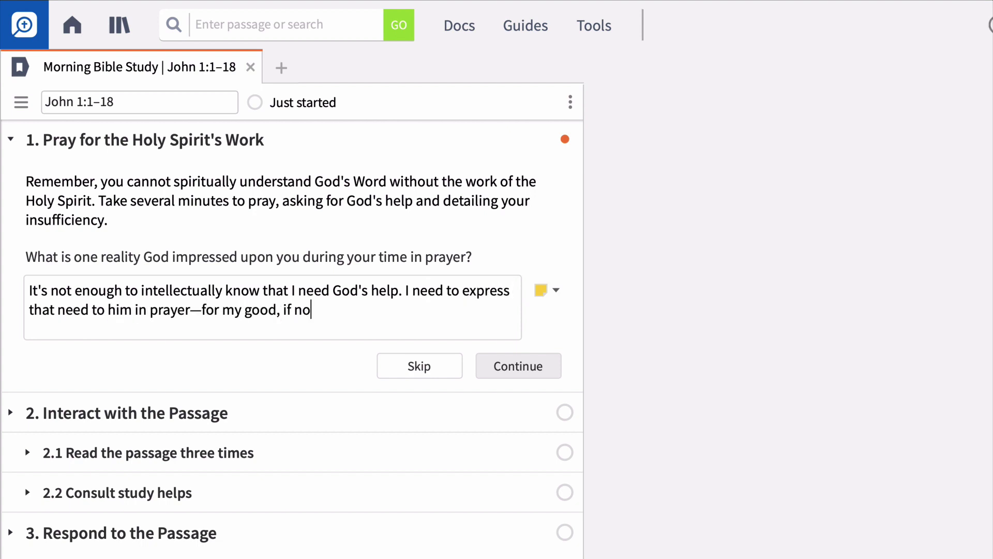
text(thing else!)
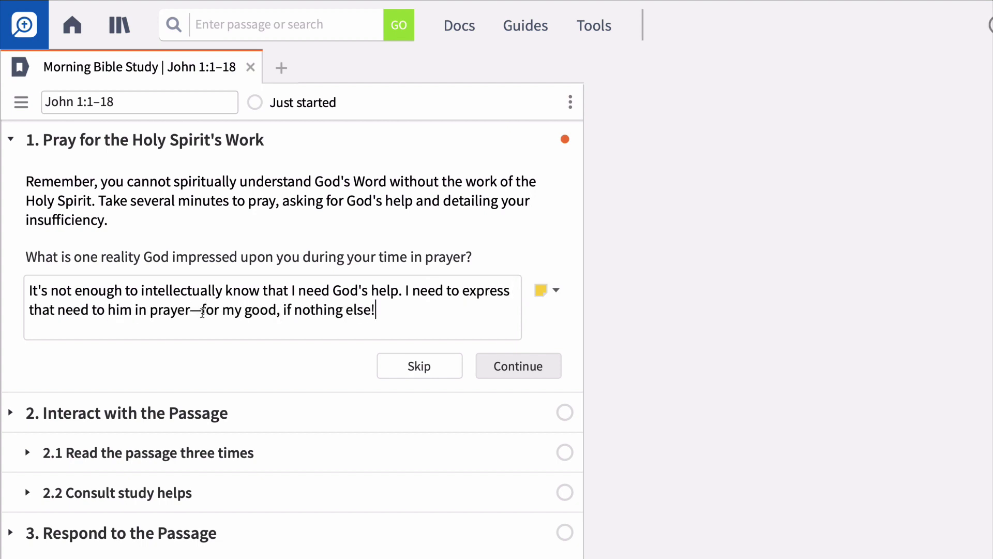
Complete the prayer step, advance to reading, and open John 1:1–18 in the Bible.
click(496, 375)
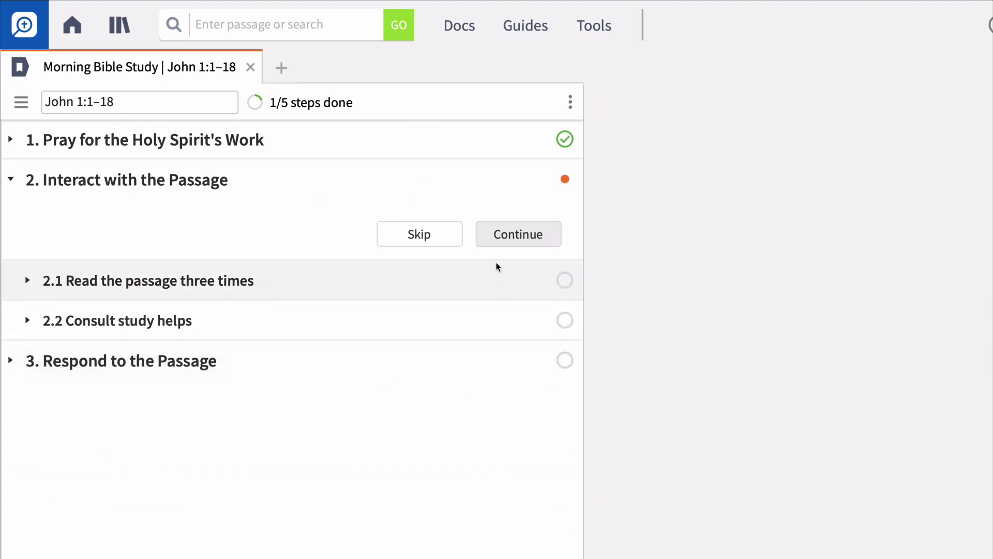
click(496, 242)
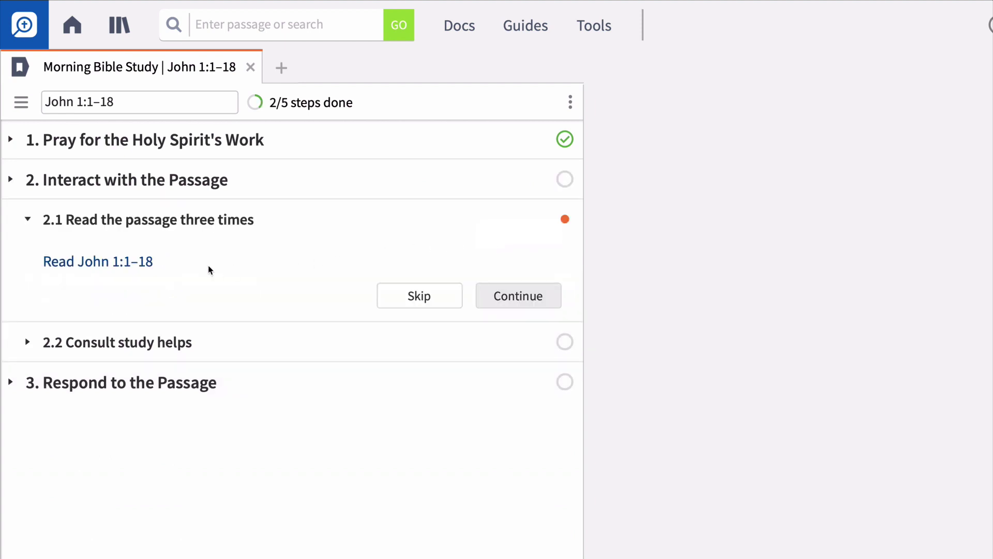
click(140, 266)
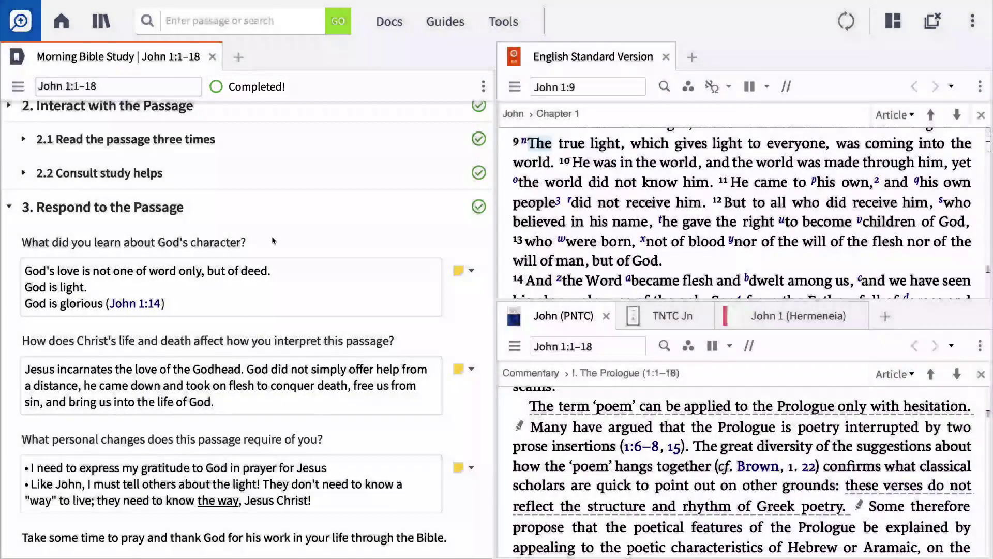
Close the finished workflow and start a fresh pinned Morning Bible Study run on John 1:19–34.
click(212, 57)
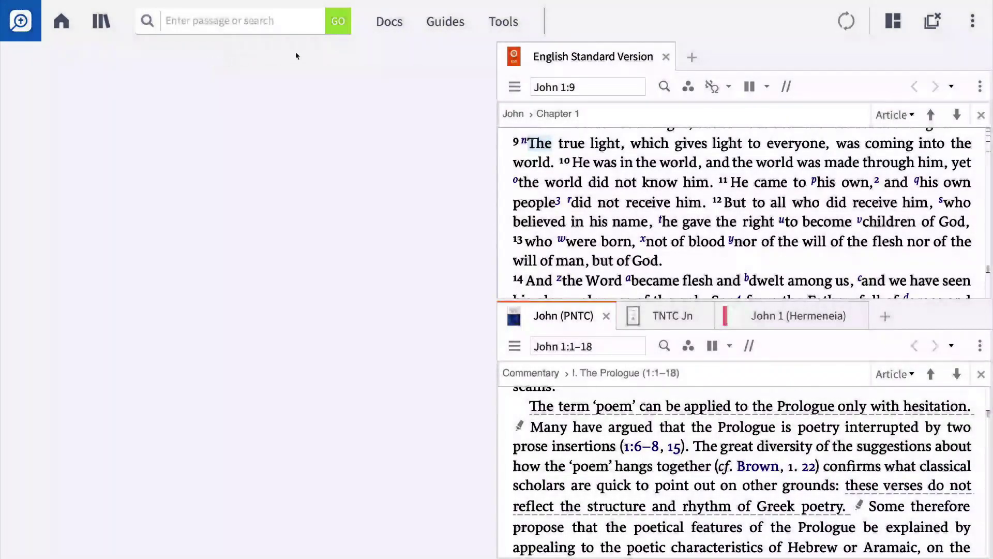
click(437, 22)
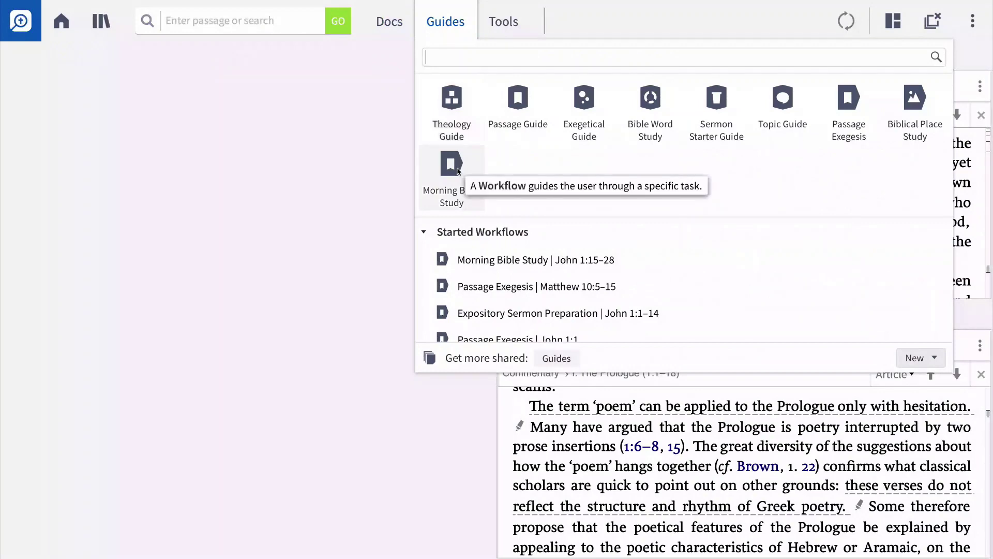
click(436, 167)
click(93, 86)
text(John 1:19-34)
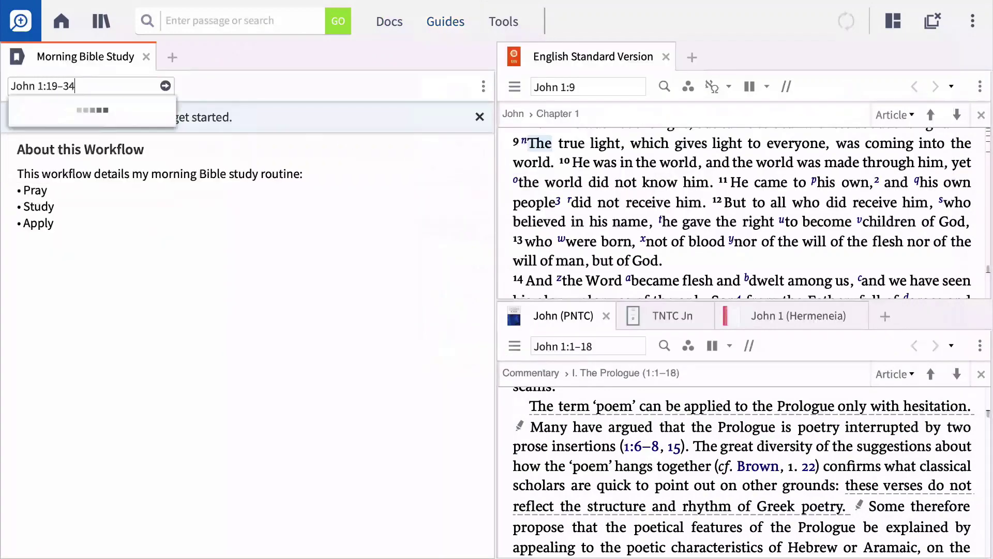
key(Return)
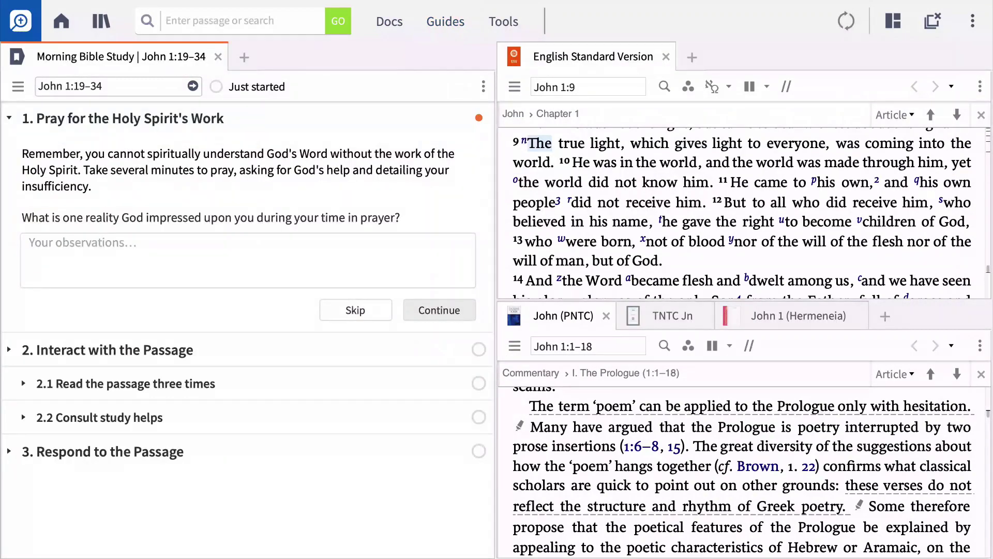